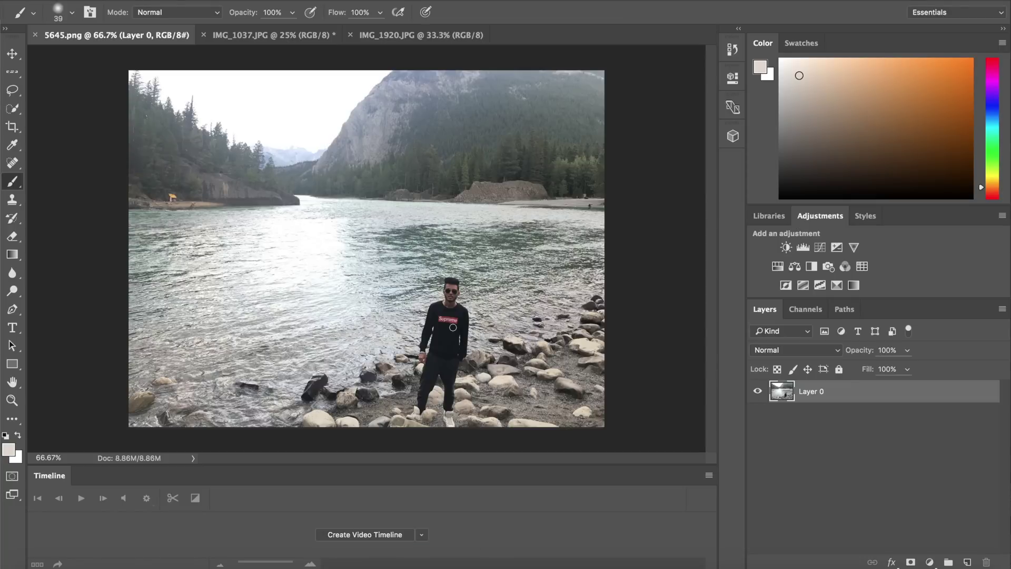
# Zoom into the river photo, refitting it once with Cmd+0, to frame the man on the rocks.
pyautogui.scroll(1, 453, 327)
pyautogui.scroll(3, 453, 327)
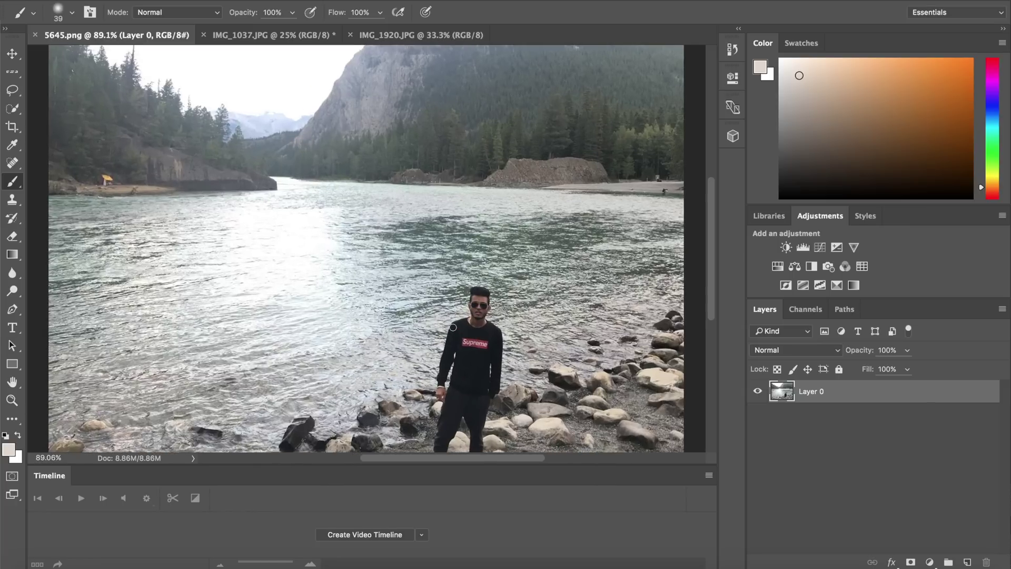
pyautogui.scroll(1, 453, 327)
pyautogui.scroll(-5, 453, 327)
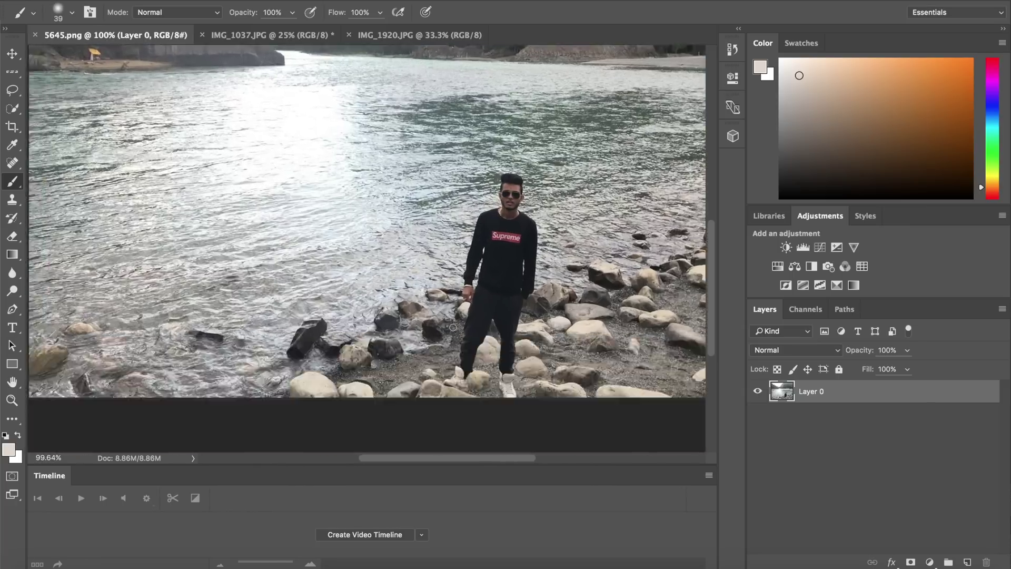
pyautogui.scroll(-3, 453, 327)
pyautogui.scroll(2, 453, 327)
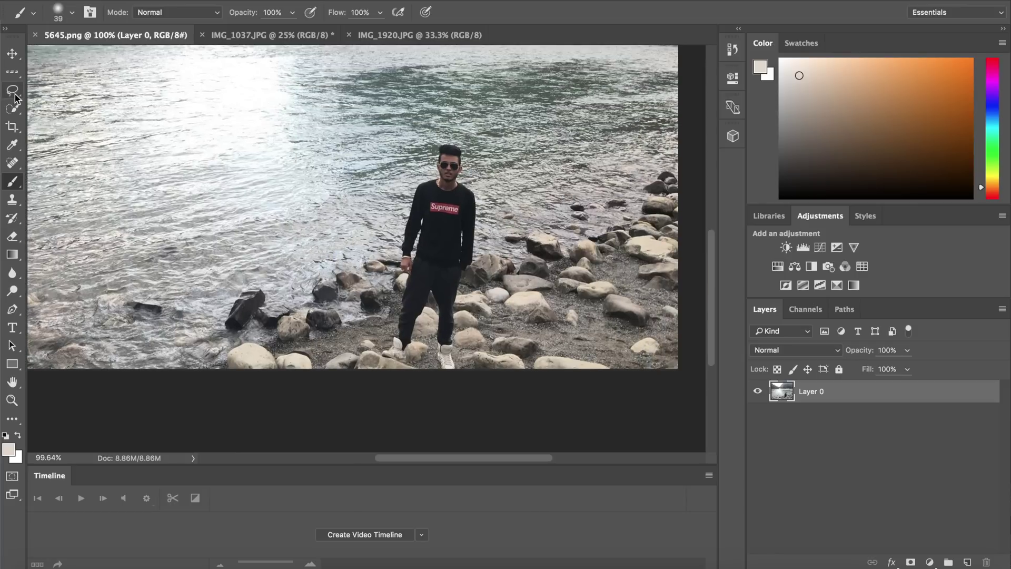
pyautogui.hotkey('ctrl', '0')
pyautogui.scroll(1, 453, 327)
pyautogui.scroll(2, 453, 327)
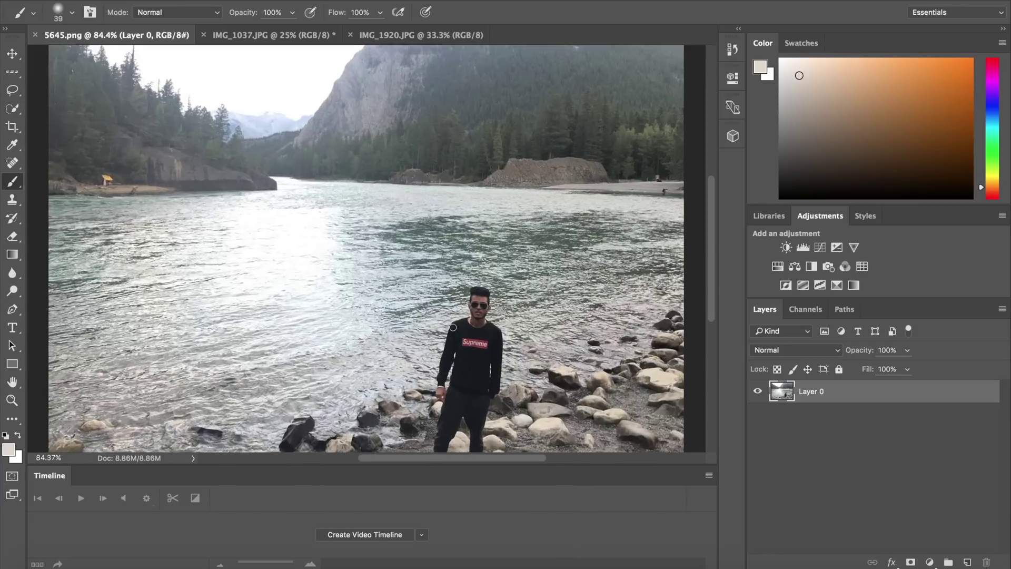
pyautogui.scroll(-3, 453, 327)
pyautogui.scroll(1, 453, 327)
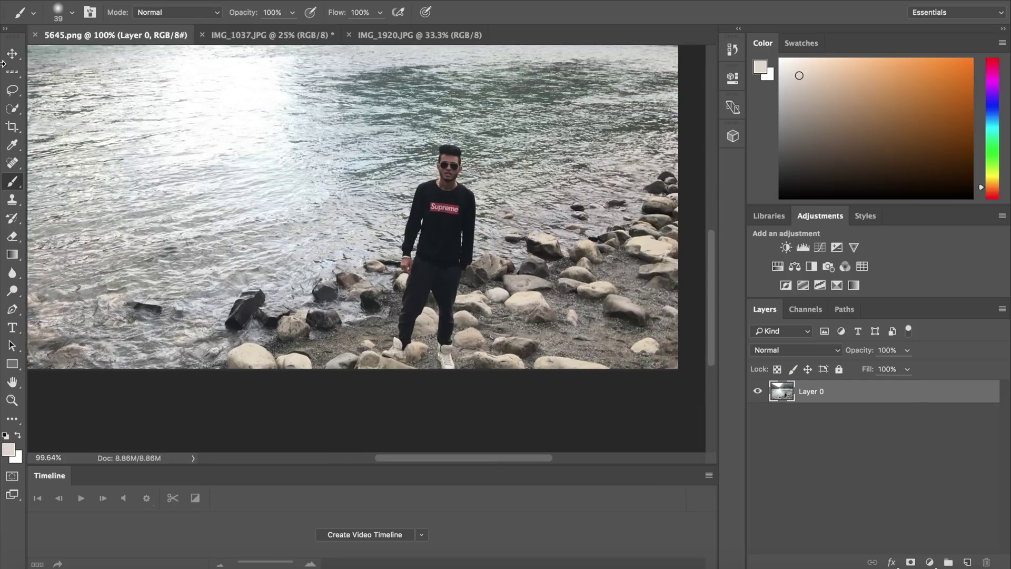
pyautogui.click(12, 90)
pyautogui.click(43, 92)
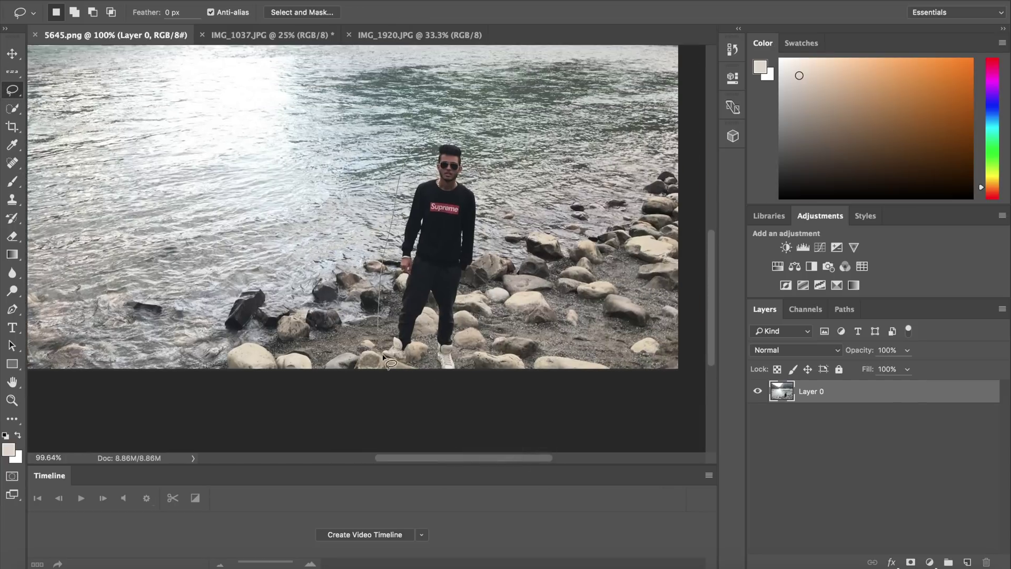
pyautogui.moveTo(424, 136)
pyautogui.mouseDown()
pyautogui.moveTo(432, 371)
pyautogui.moveTo(480, 174)
pyautogui.moveTo(456, 137)
pyautogui.moveTo(426, 138)
pyautogui.mouseUp()
pyautogui.click(158, 0)
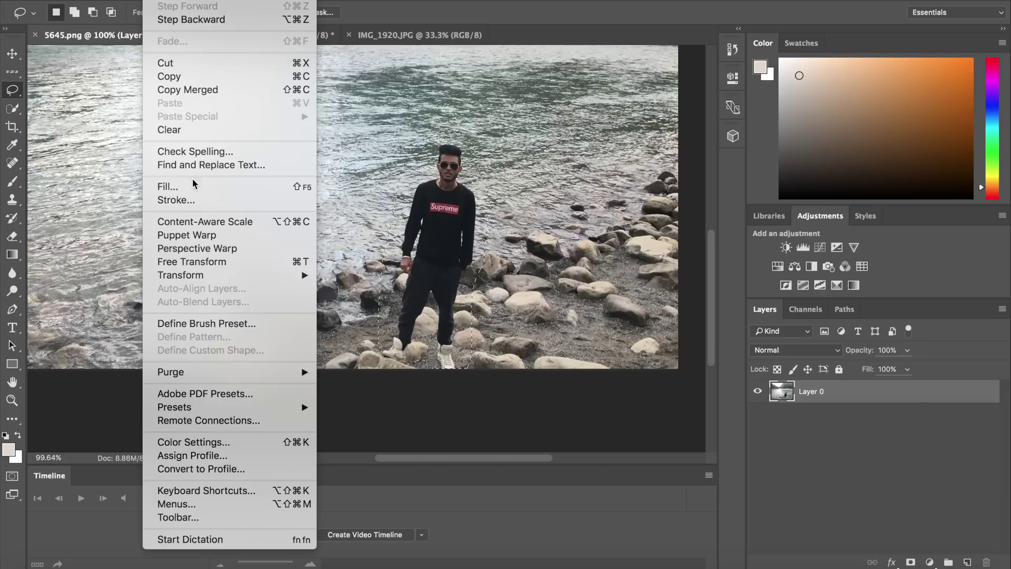
pyautogui.click(169, 186)
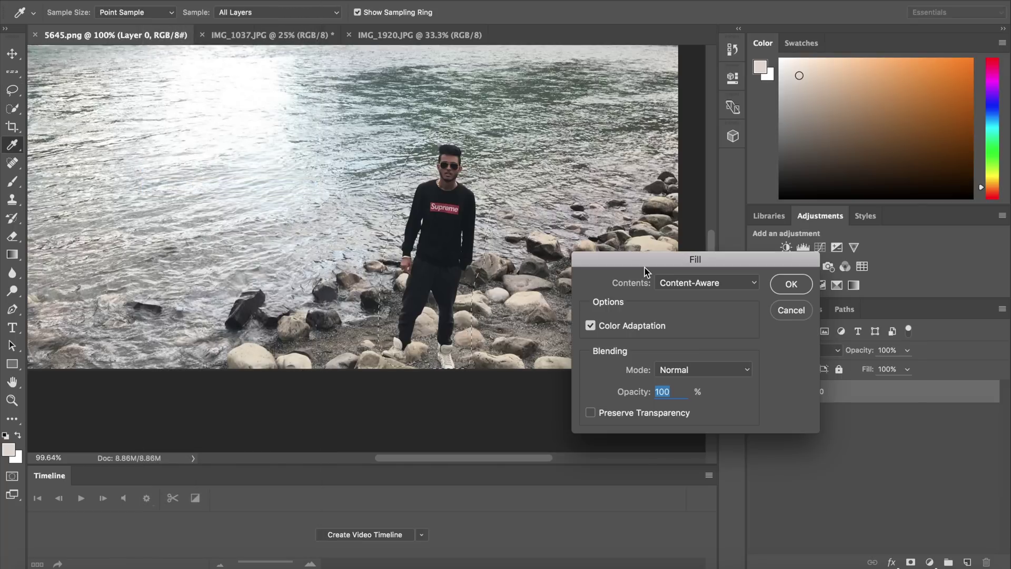
pyautogui.click(680, 286)
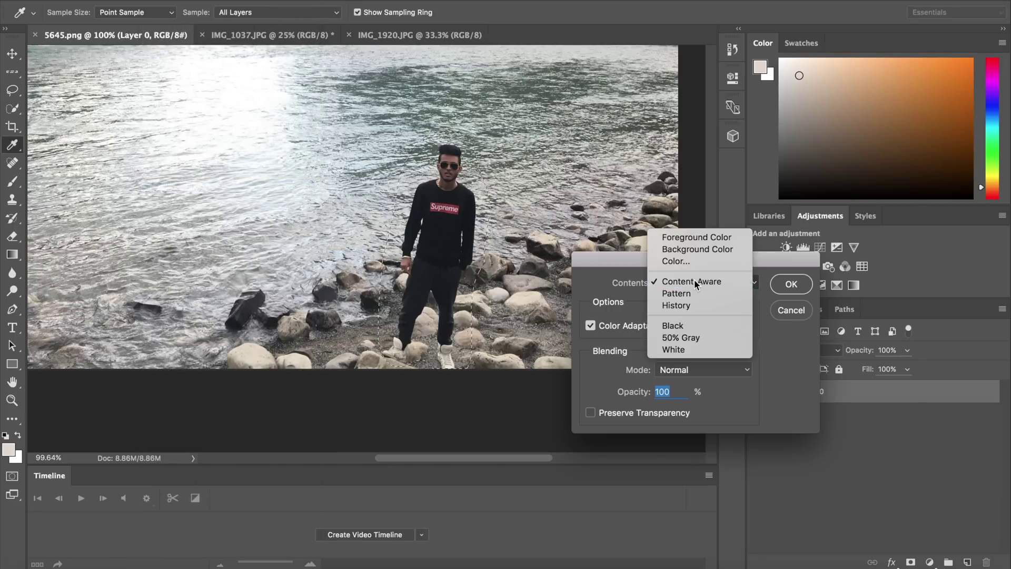
pyautogui.click(694, 279)
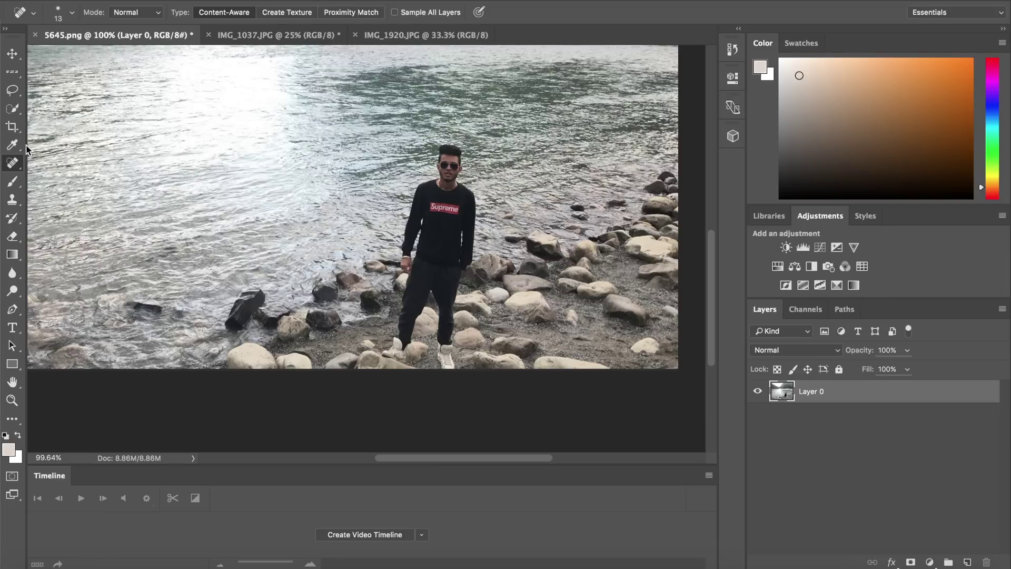
# Paint out the man on the riverbank with a 59 px Spot Healing Brush.
pyautogui.rightClick(12, 163)
pyautogui.click(79, 162)
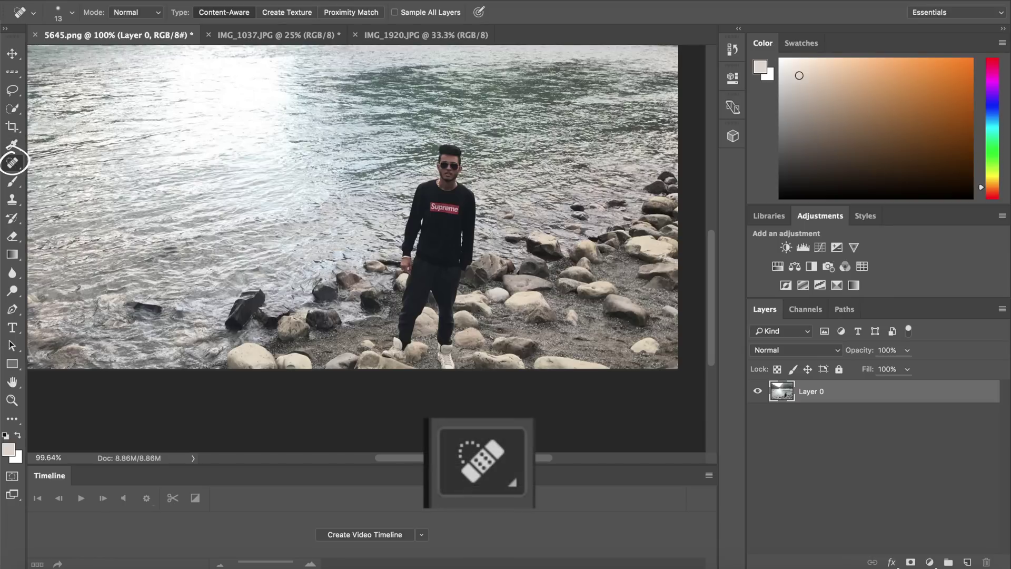
pyautogui.click(72, 15)
pyautogui.moveTo(62, 49); pyautogui.dragTo(79, 50)
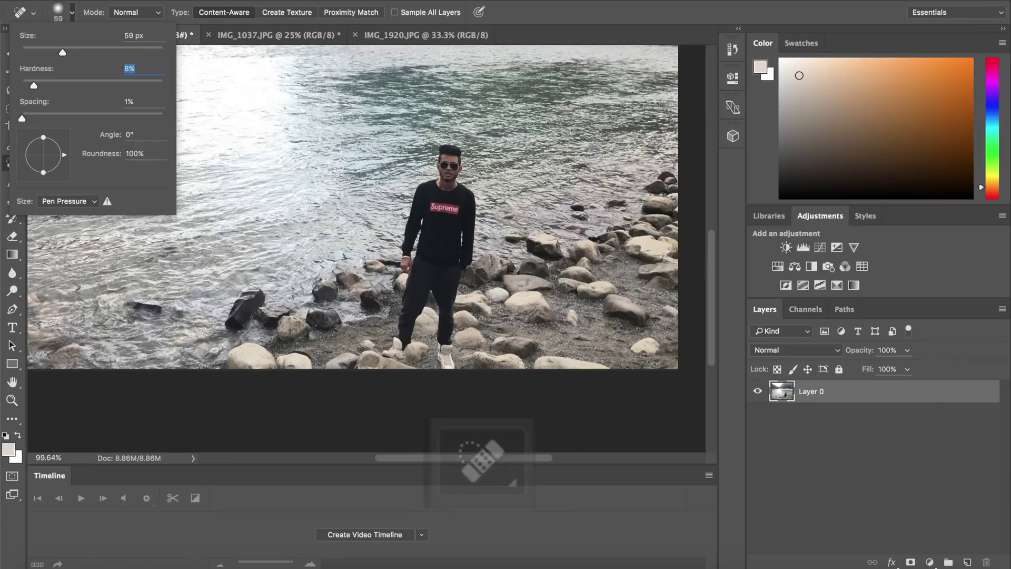
pyautogui.click(444, 155)
pyautogui.moveTo(444, 154); pyautogui.dragTo(447, 192)
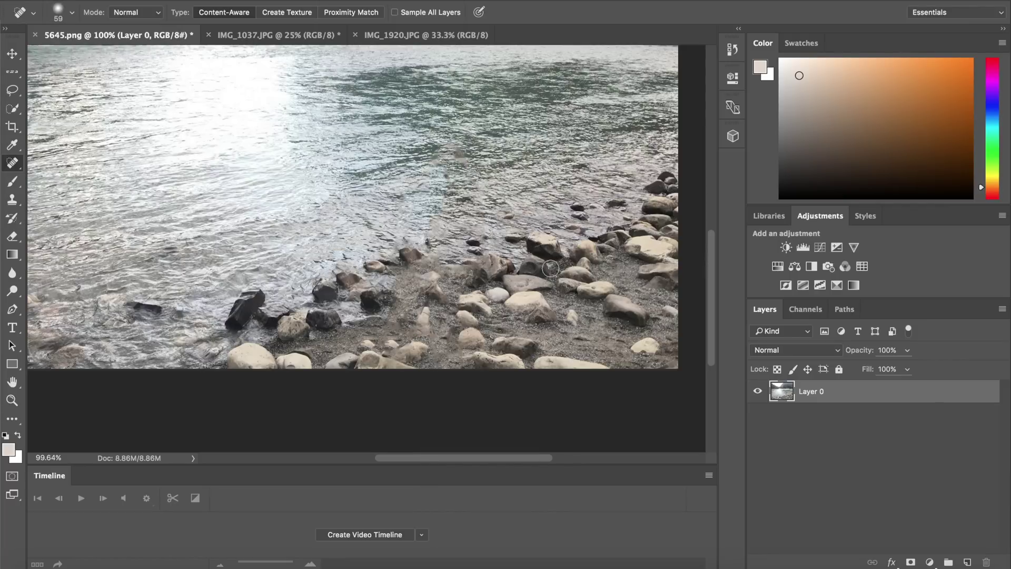
# Switch to the IMG_1037.JPG street photo and set the Spot Healing Brush to 72 px.
pyautogui.click(252, 36)
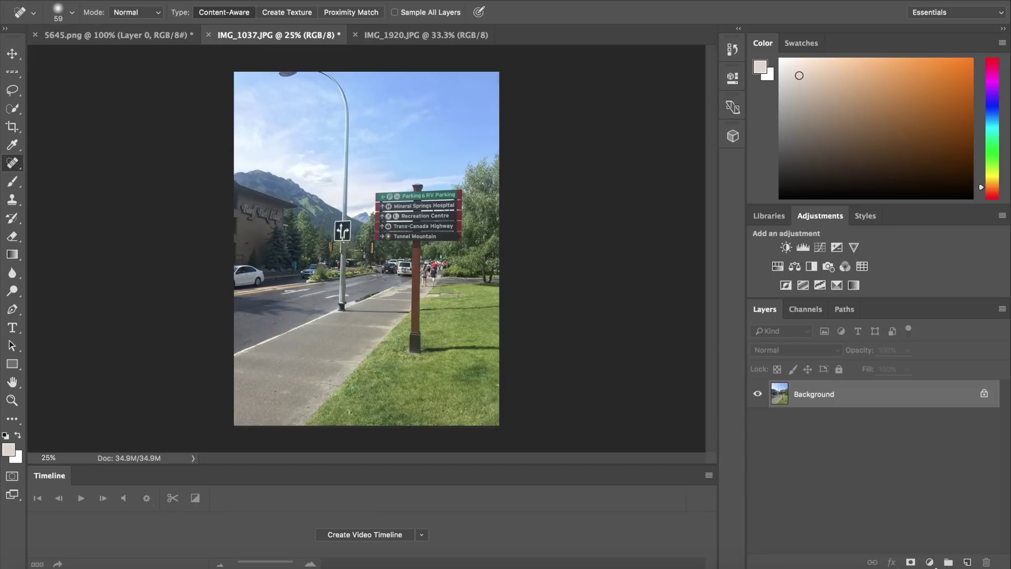
pyautogui.click(71, 12)
pyautogui.moveTo(67, 51); pyautogui.dragTo(71, 51)
pyautogui.scroll(3, 288, 78)
pyautogui.click(270, 63)
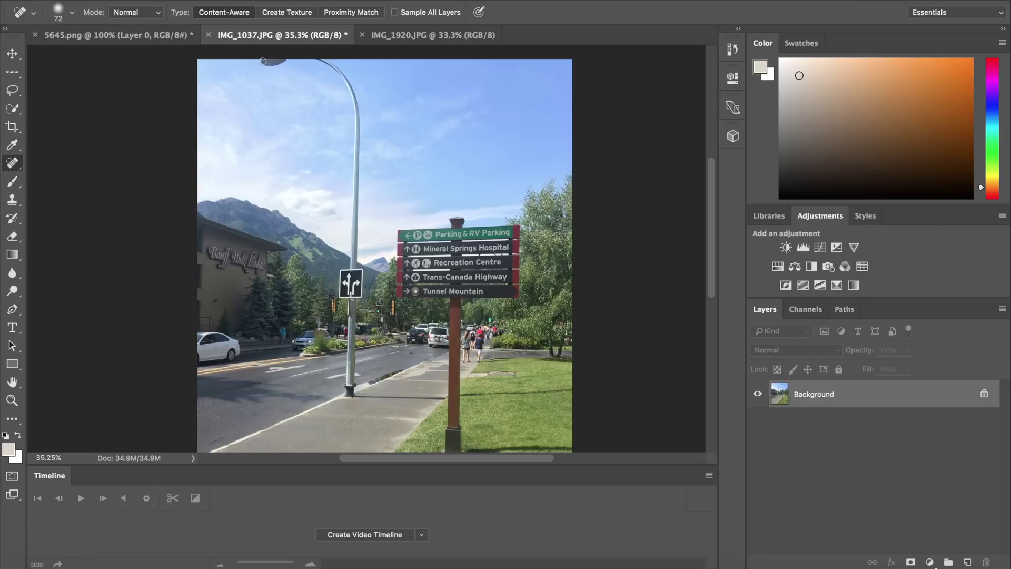
# Heal away the lamp head, pole, traffic sign and the faint streak left in the sky.
pyautogui.moveTo(263, 62)
pyautogui.mouseDown()
pyautogui.moveTo(341, 273)
pyautogui.moveTo(352, 372)
pyautogui.mouseUp()
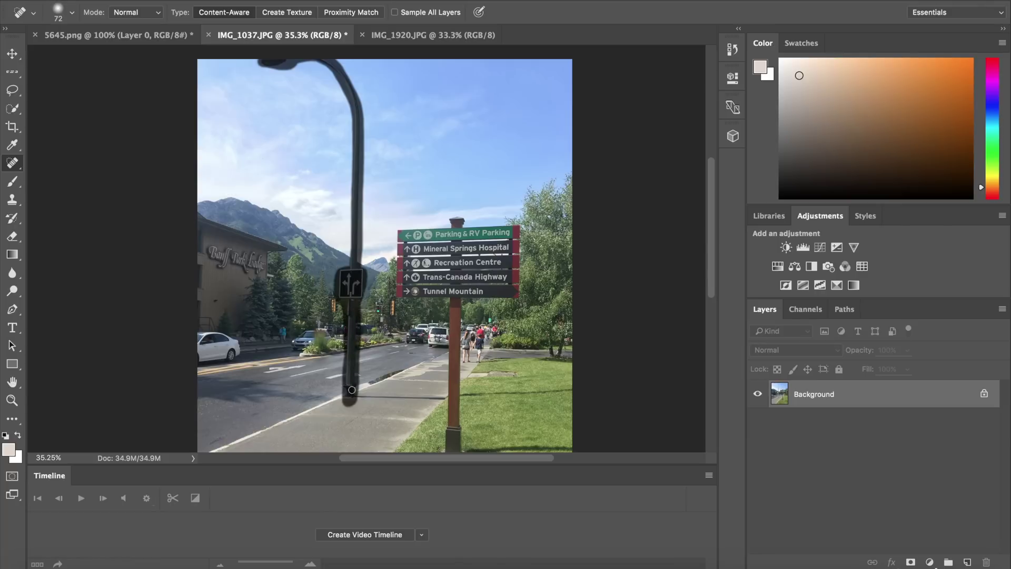
pyautogui.moveTo(351, 390); pyautogui.dragTo(352, 391)
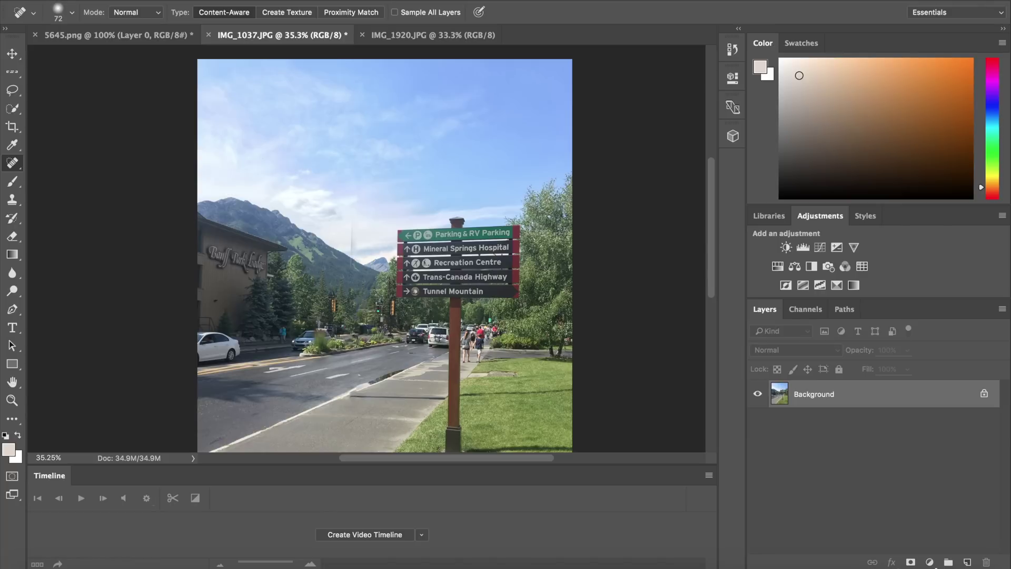
pyautogui.scroll(3, 352, 326)
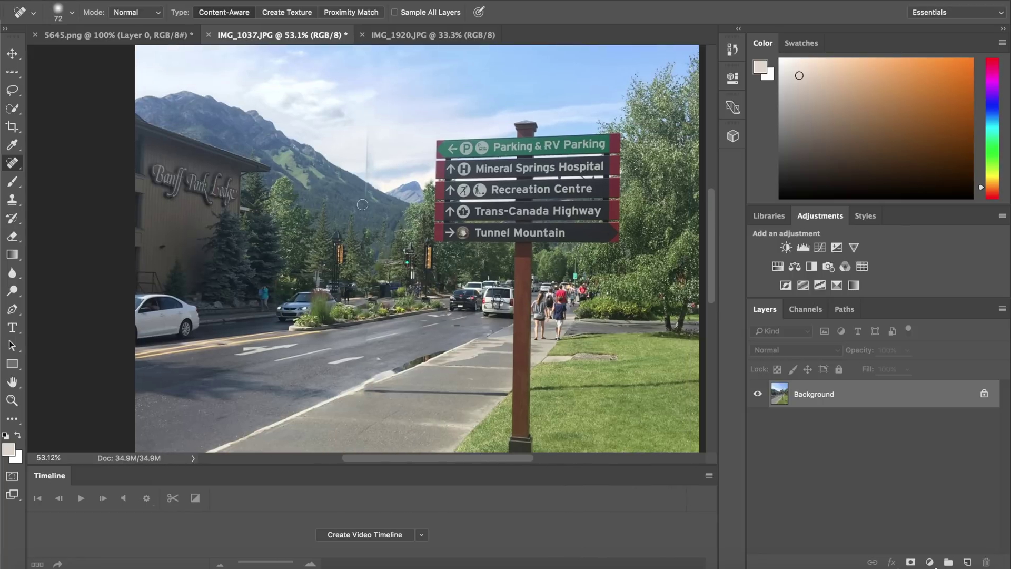
pyautogui.moveTo(363, 204); pyautogui.dragTo(368, 425)
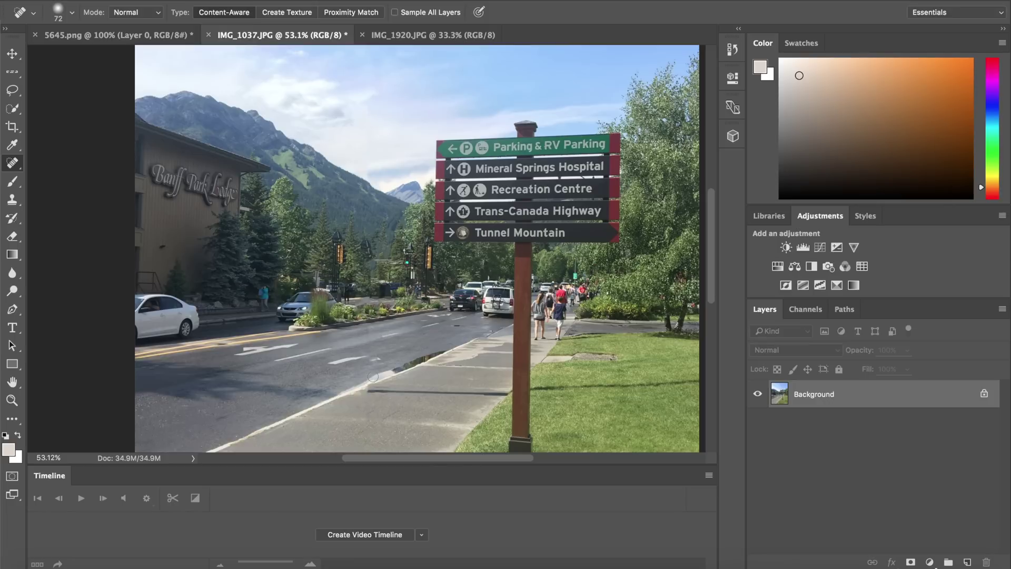
pyautogui.moveTo(12, 199); pyautogui.dragTo(84, 203)
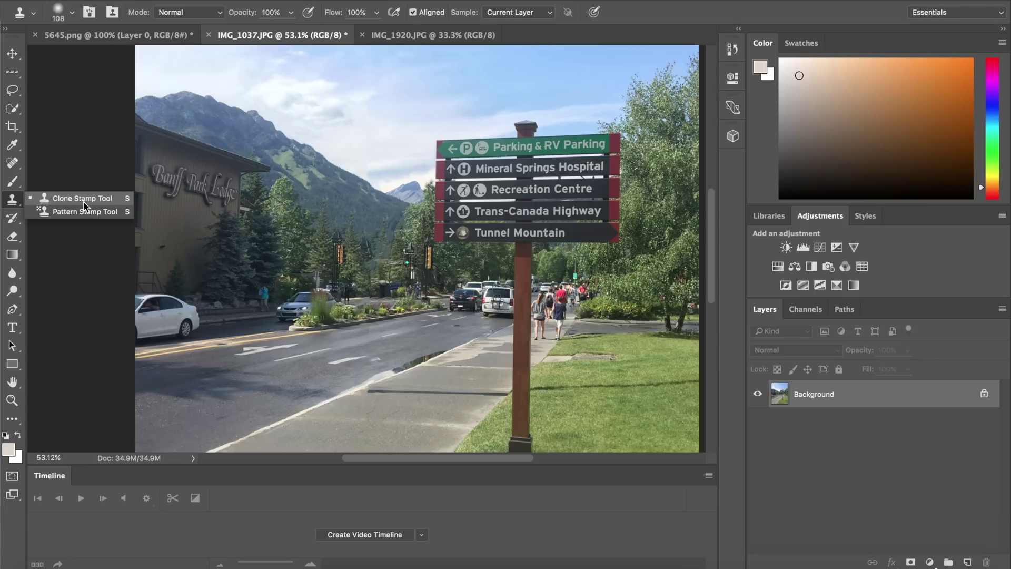
# Clone grass over the sign post's dark base and the shadow patch beside it.
pyautogui.click(84, 199)
pyautogui.scroll(2, 368, 247)
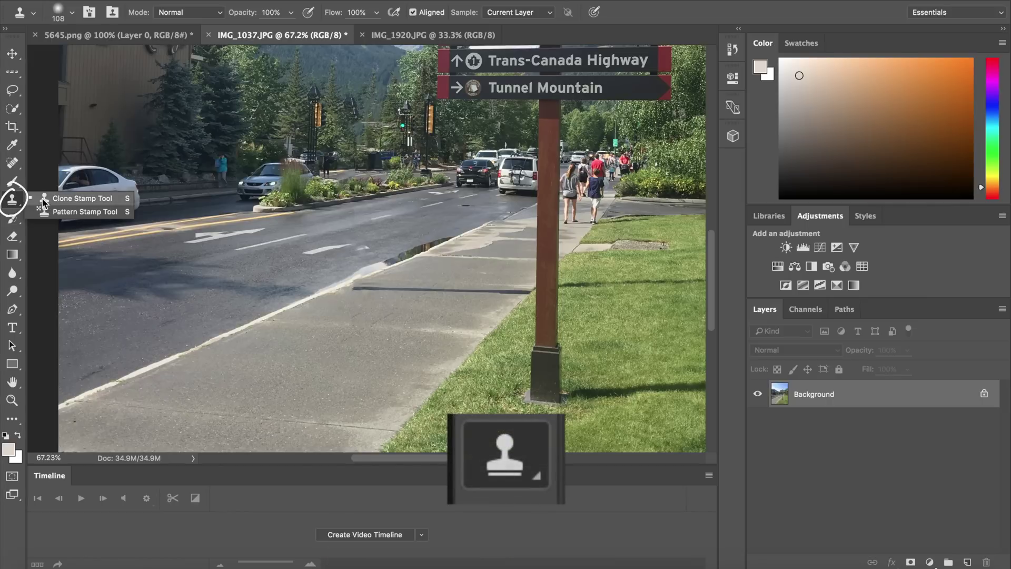
pyautogui.hscroll(5, 368, 248)
pyautogui.scroll(-2, 369, 248)
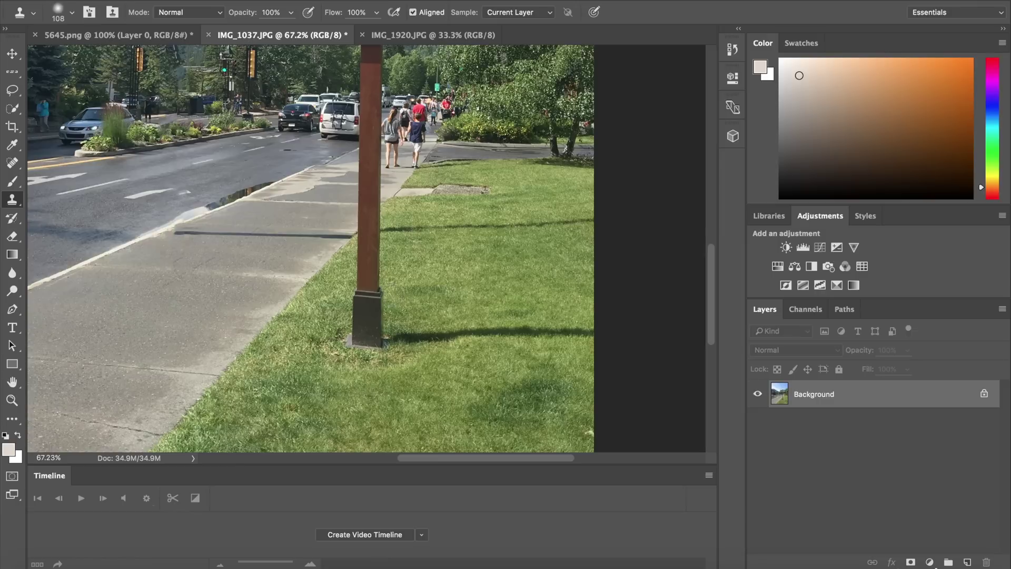
pyautogui.scroll(1, 430, 296)
pyautogui.scroll(1, 429, 296)
pyautogui.scroll(1, 429, 295)
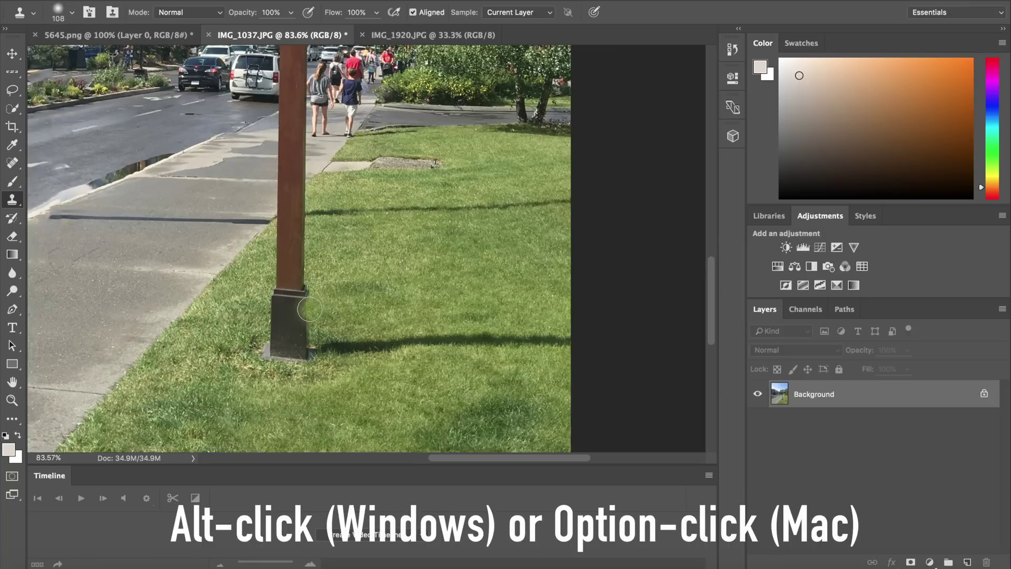
pyautogui.moveTo(311, 308)
pyautogui.mouseDown()
pyautogui.moveTo(276, 302)
pyautogui.moveTo(285, 294)
pyautogui.moveTo(282, 331)
pyautogui.moveTo(301, 380)
pyautogui.moveTo(350, 367)
pyautogui.mouseUp()
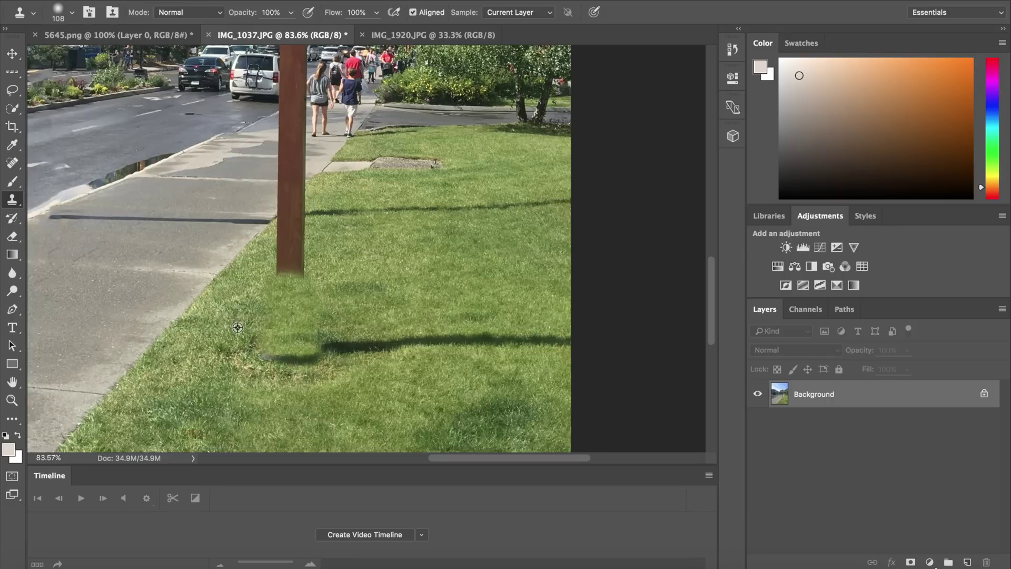
pyautogui.moveTo(244, 341); pyautogui.dragTo(300, 365)
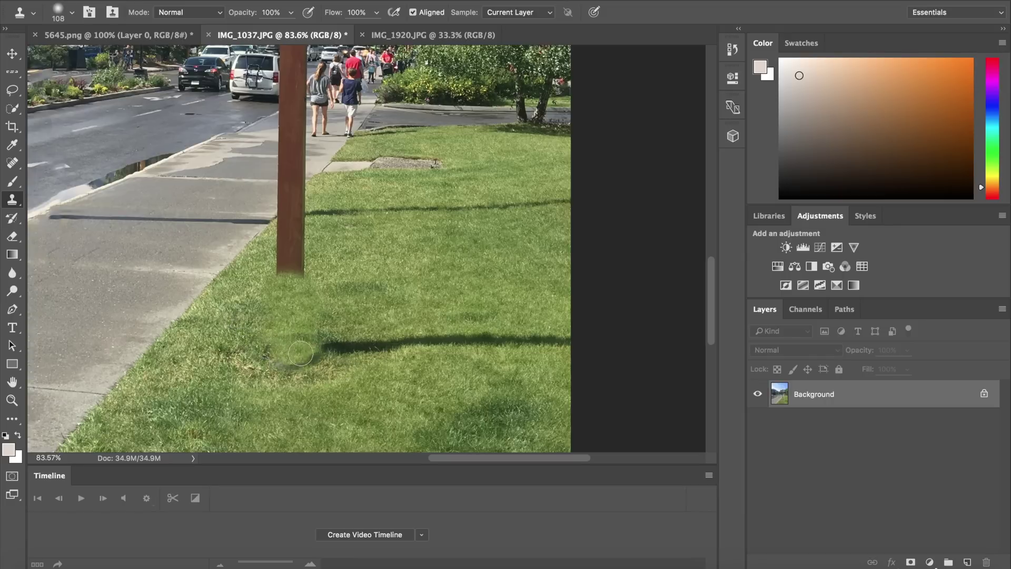
pyautogui.click(286, 342)
# Set a 108 px clone brush, sample grass above the shadow, and paint out the shadow.
pyautogui.click(72, 13)
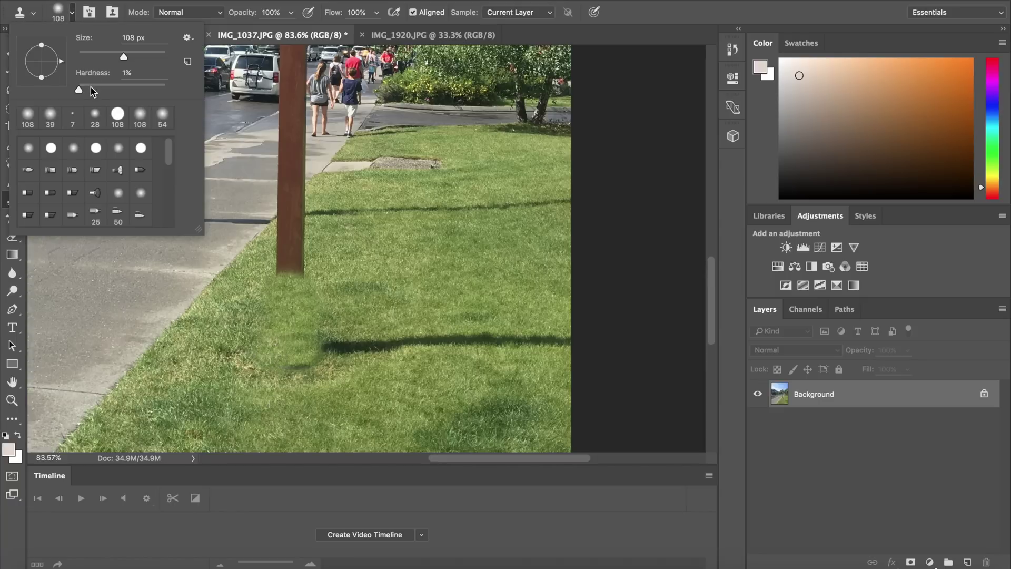
pyautogui.press('Return')
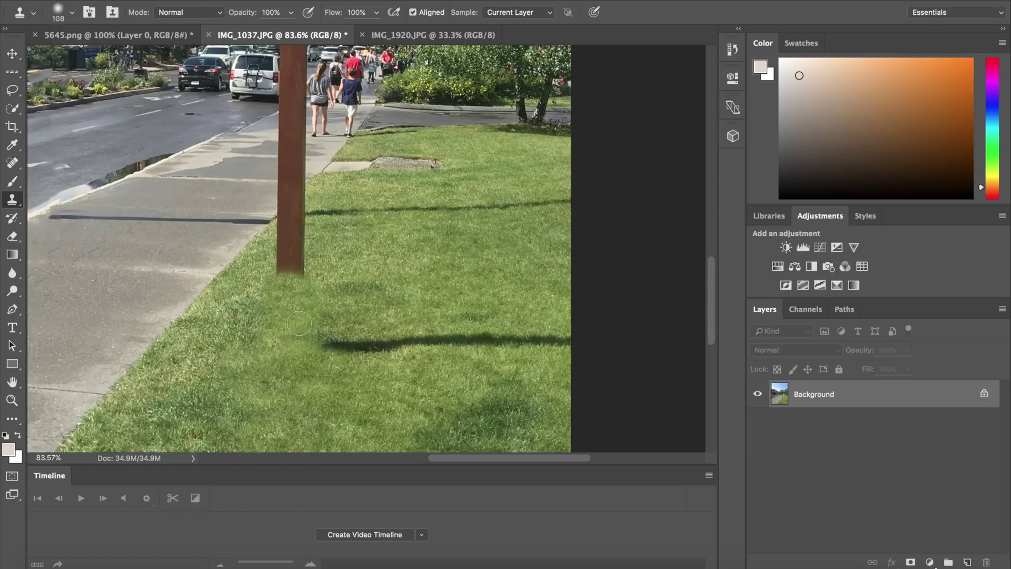
pyautogui.keyDown('alt'); pyautogui.click(372, 307); pyautogui.keyUp('alt')
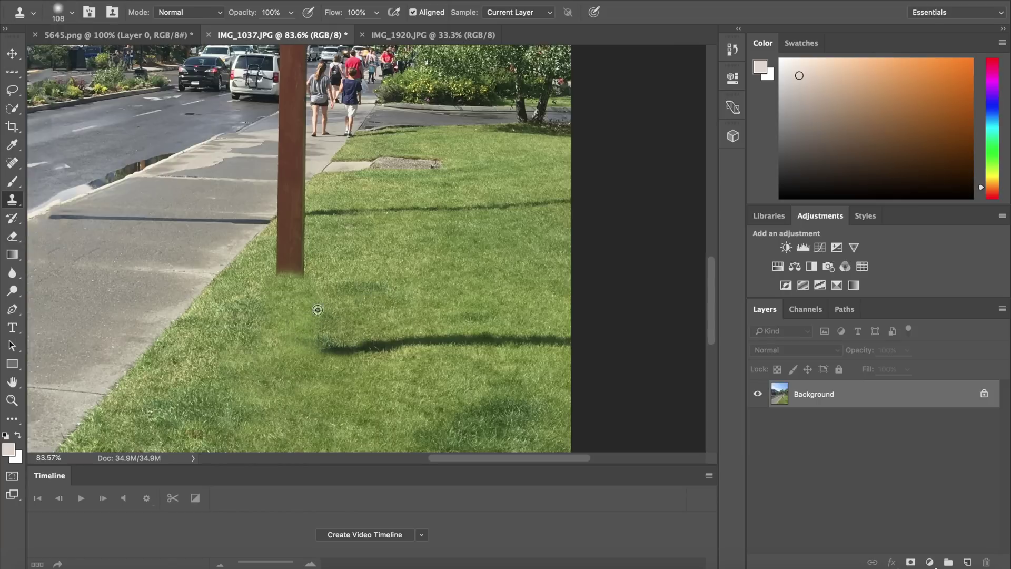
pyautogui.moveTo(340, 342); pyautogui.dragTo(527, 334)
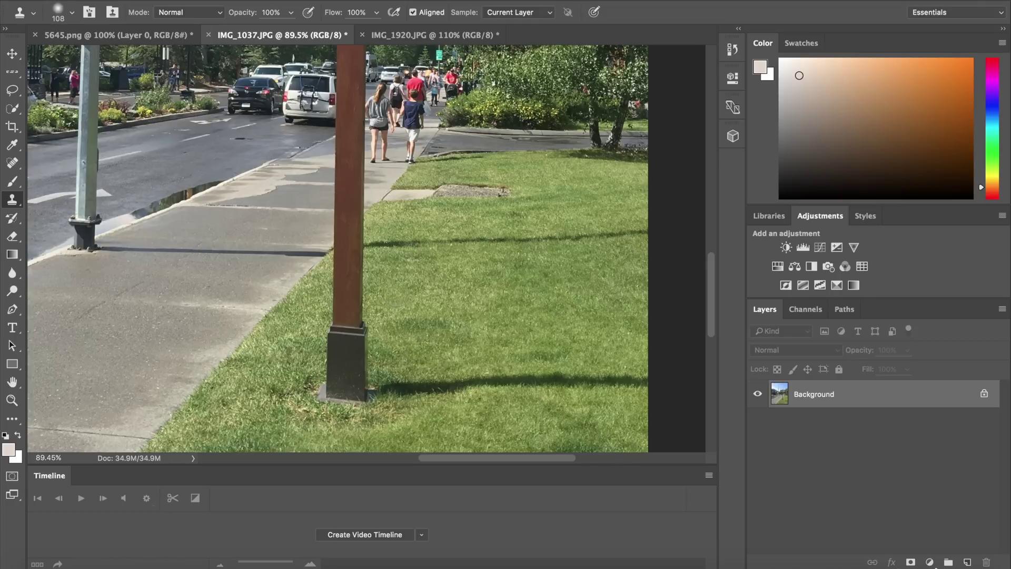
# Clone grass across the middle section of the brown post.
pyautogui.moveTo(393, 270)
pyautogui.mouseDown()
pyautogui.moveTo(338, 269)
pyautogui.moveTo(377, 233)
pyautogui.mouseUp()
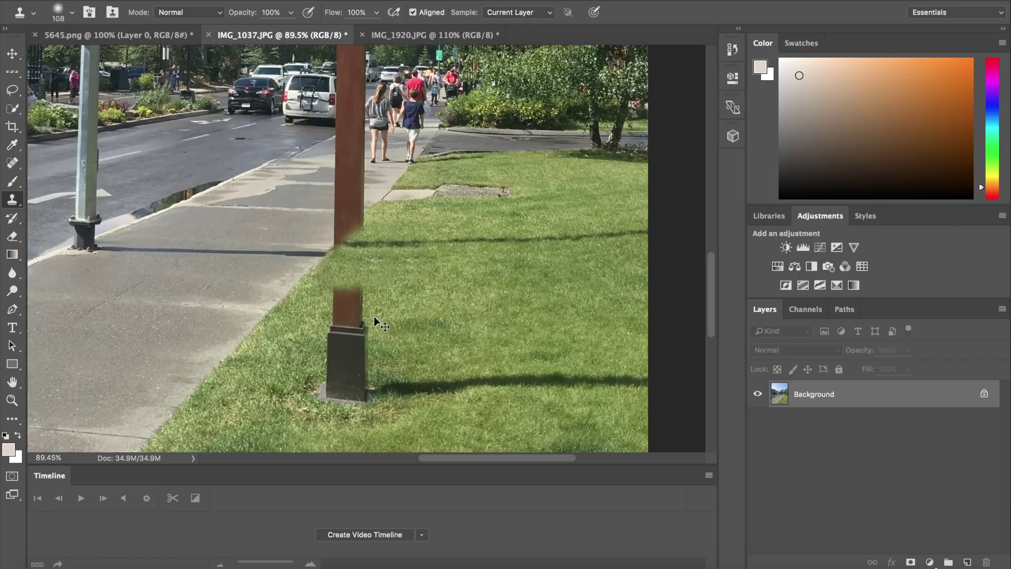
# Undo the earlier grass patch and lasso around the brown post.
pyautogui.hotkey('ctrl', 'z')
pyautogui.hotkey('ctrl', 'z')
pyautogui.click(12, 92)
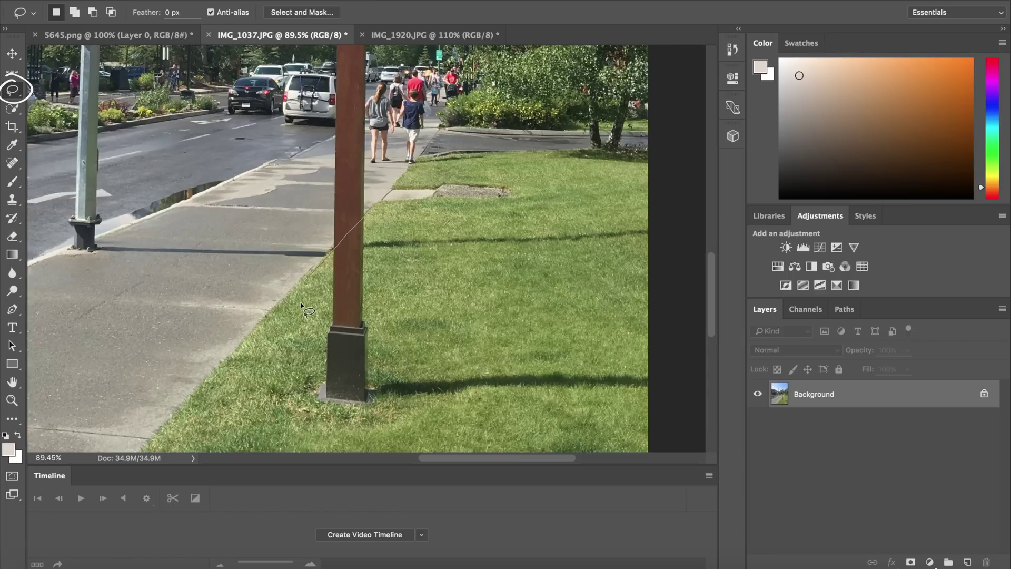
pyautogui.moveTo(402, 442)
pyautogui.mouseDown()
pyautogui.moveTo(463, 290)
pyautogui.moveTo(394, 221)
pyautogui.moveTo(366, 217)
pyautogui.mouseUp()
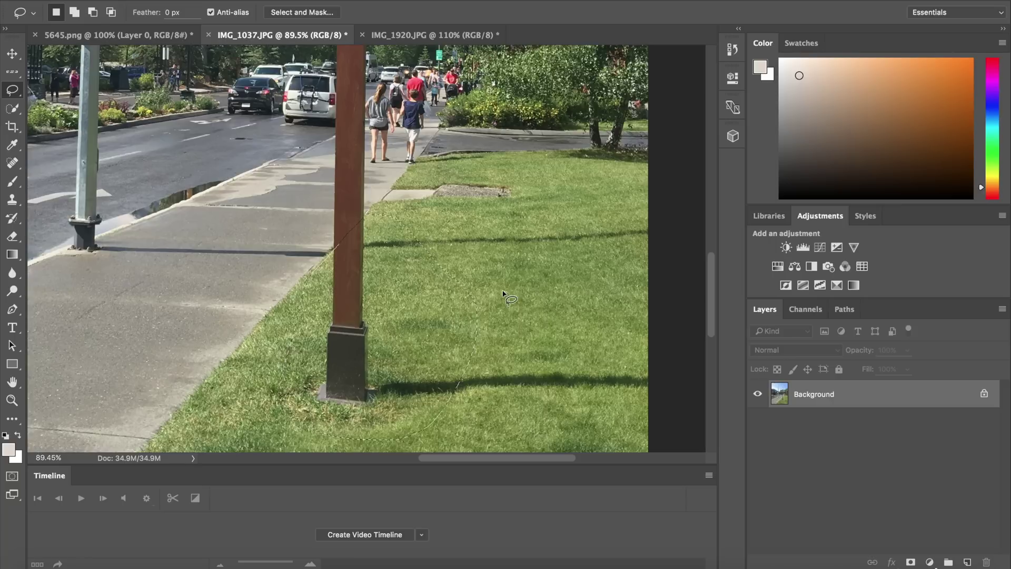
# Clone grass over the post's lower half and dark base inside the selection.
pyautogui.click(13, 200)
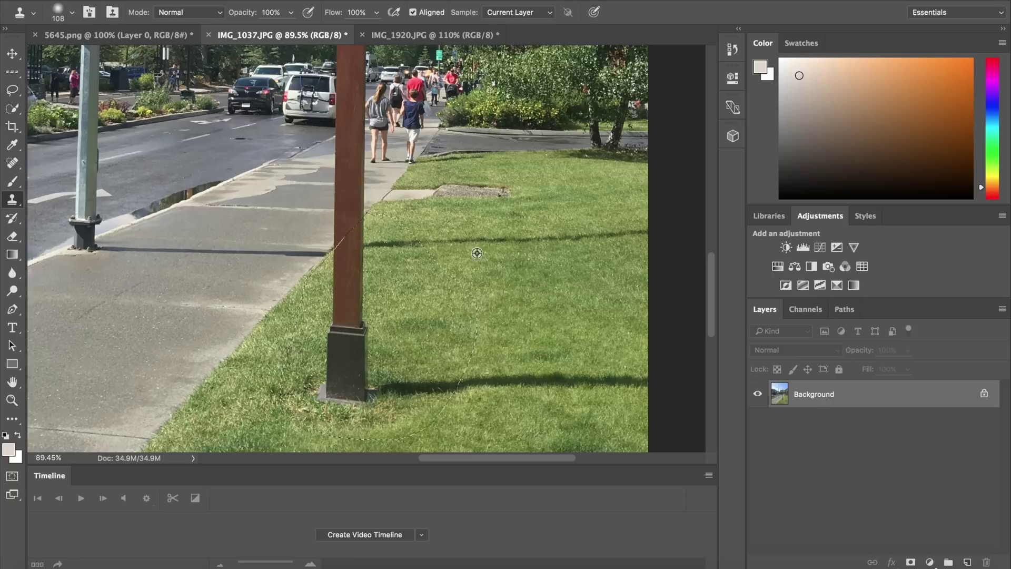
pyautogui.moveTo(378, 264)
pyautogui.mouseDown()
pyautogui.moveTo(319, 268)
pyautogui.moveTo(337, 292)
pyautogui.mouseUp()
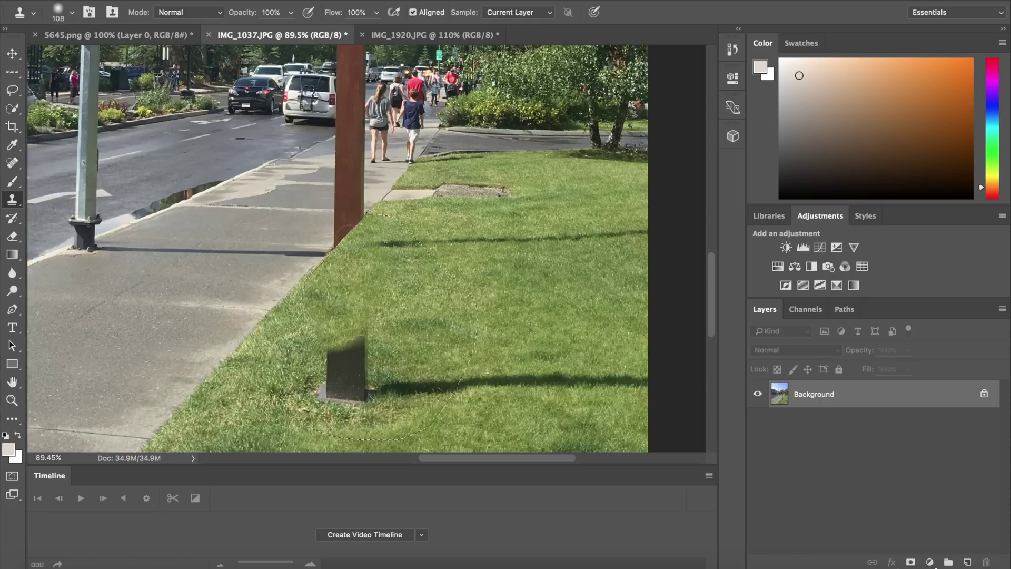
pyautogui.moveTo(439, 264); pyautogui.dragTo(348, 377)
pyautogui.hscroll(-5, 464, 324)
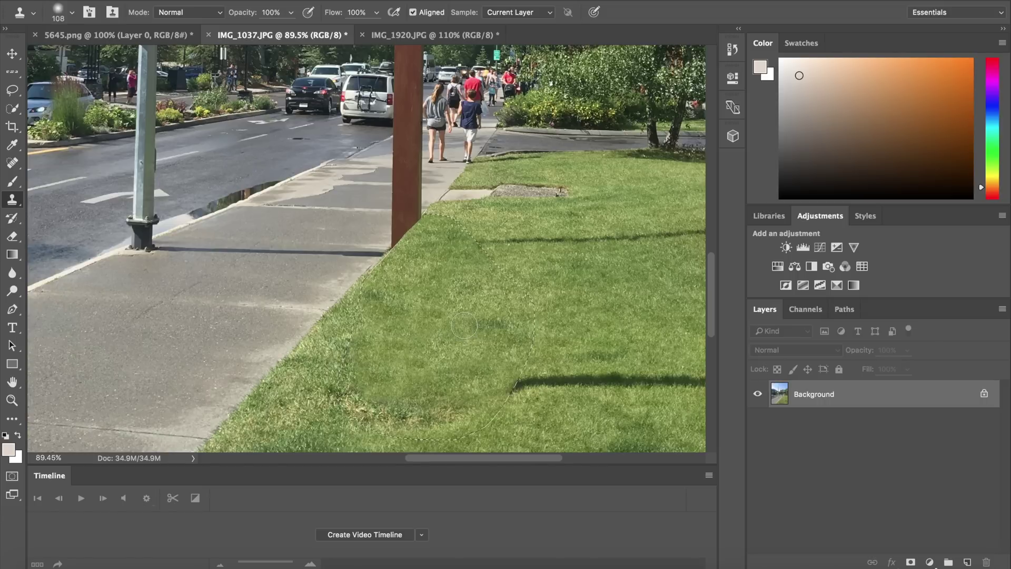
# In the IMG_1920 park photo, try healing out the crouching man twice, undoing both attempts.
pyautogui.hotkey('ctrl', 'Tab')
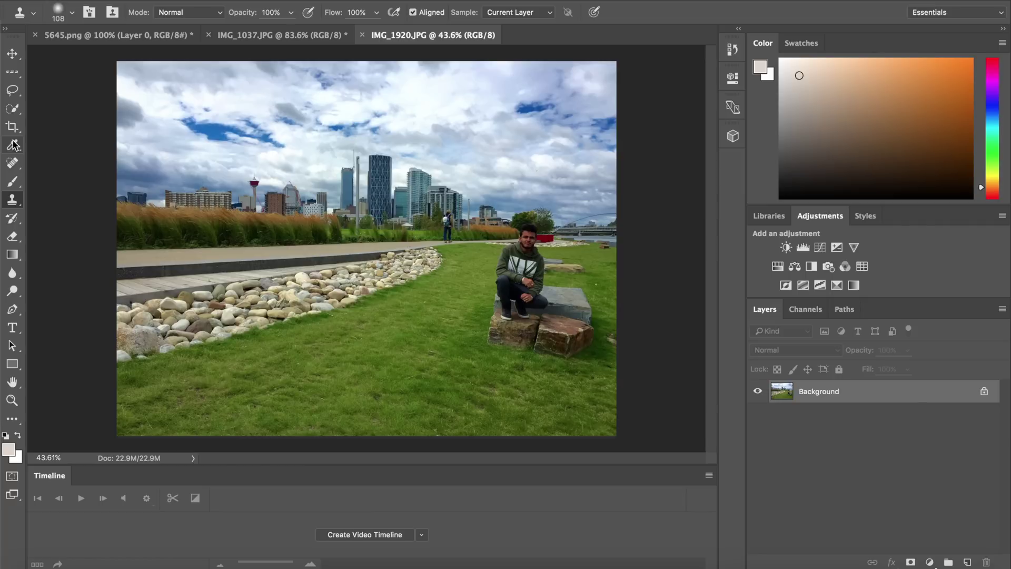
pyautogui.click(12, 163)
pyautogui.moveTo(526, 231)
pyautogui.mouseDown()
pyautogui.moveTo(522, 303)
pyautogui.moveTo(521, 258)
pyautogui.mouseUp()
pyautogui.keyDown('alt'); pyautogui.scroll(2, 524, 268); pyautogui.keyUp('alt')
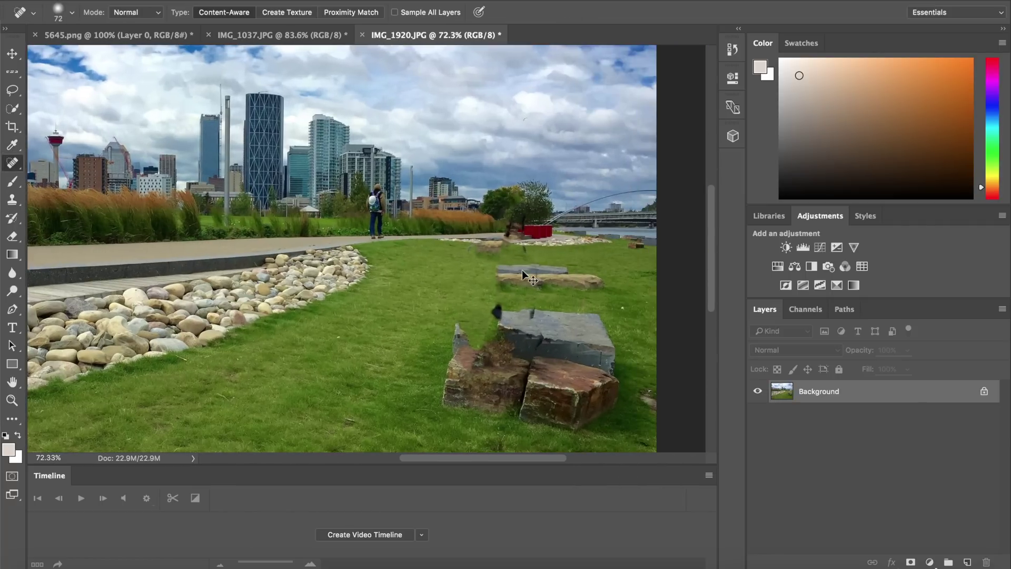
pyautogui.hotkey('ctrl', 'z')
pyautogui.scroll(2, 463, 158)
pyautogui.moveTo(466, 152)
pyautogui.mouseDown()
pyautogui.moveTo(411, 352)
pyautogui.moveTo(473, 271)
pyautogui.mouseUp()
pyautogui.hotkey('ctrl', 'z')
# Lasso the crouching man and fill the selection with Content-Aware Fill.
pyautogui.press('l')
pyautogui.moveTo(452, 133)
pyautogui.mouseDown()
pyautogui.moveTo(465, 344)
pyautogui.moveTo(452, 134)
pyautogui.mouseUp()
pyautogui.hotkey('shift', 'BackSpace')
pyautogui.click(785, 287)
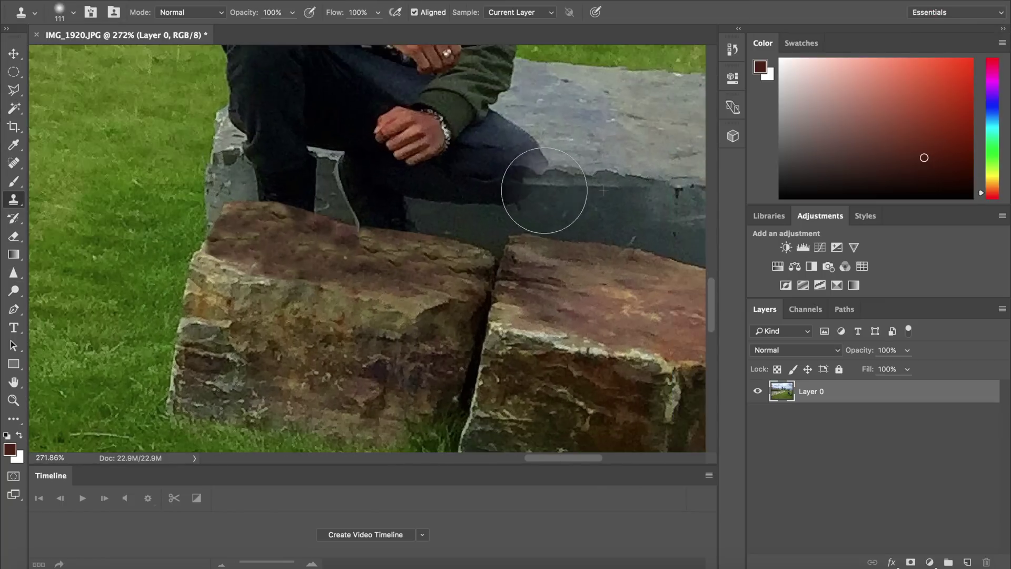
# Clone stone over the leftover legs along the bench rock and grass over the hands.
pyautogui.moveTo(544, 190); pyautogui.dragTo(271, 169)
pyautogui.moveTo(466, 203)
pyautogui.mouseDown()
pyautogui.moveTo(358, 212)
pyautogui.moveTo(562, 250)
pyautogui.mouseUp()
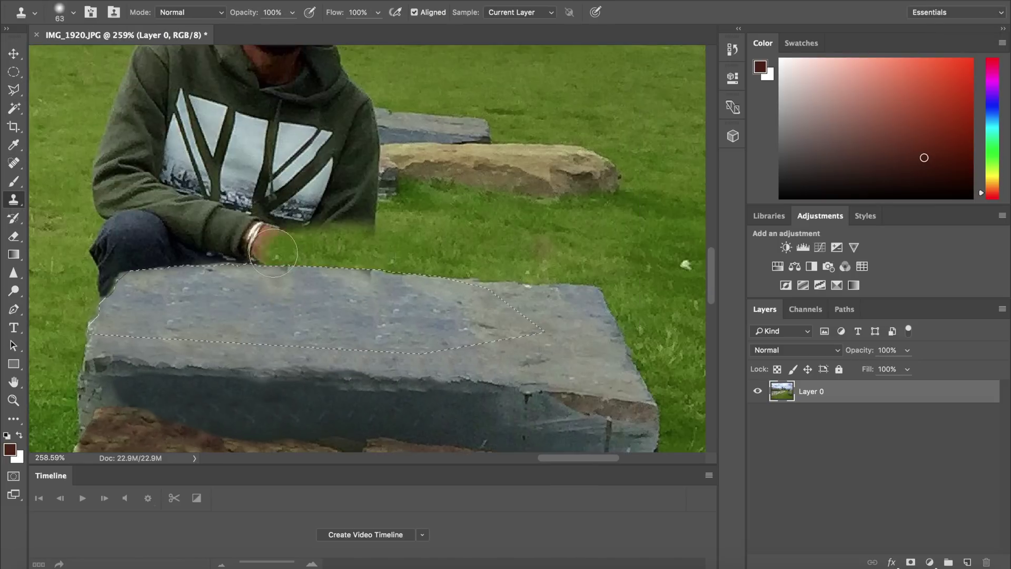
pyautogui.moveTo(273, 252); pyautogui.dragTo(316, 232)
pyautogui.moveTo(448, 173); pyautogui.dragTo(530, 182)
# Clone grass over and below the hoodie's lower edge, then shrink the clone brush.
pyautogui.moveTo(295, 158); pyautogui.dragTo(184, 152)
pyautogui.scroll(-3, 150, 143)
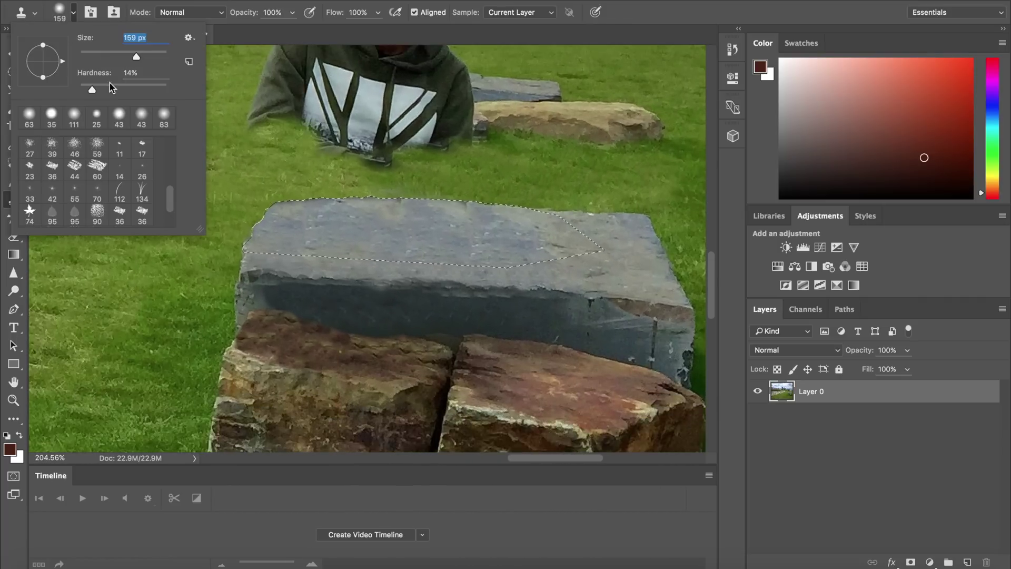
pyautogui.press('Return')
pyautogui.moveTo(442, 147); pyautogui.dragTo(286, 151)
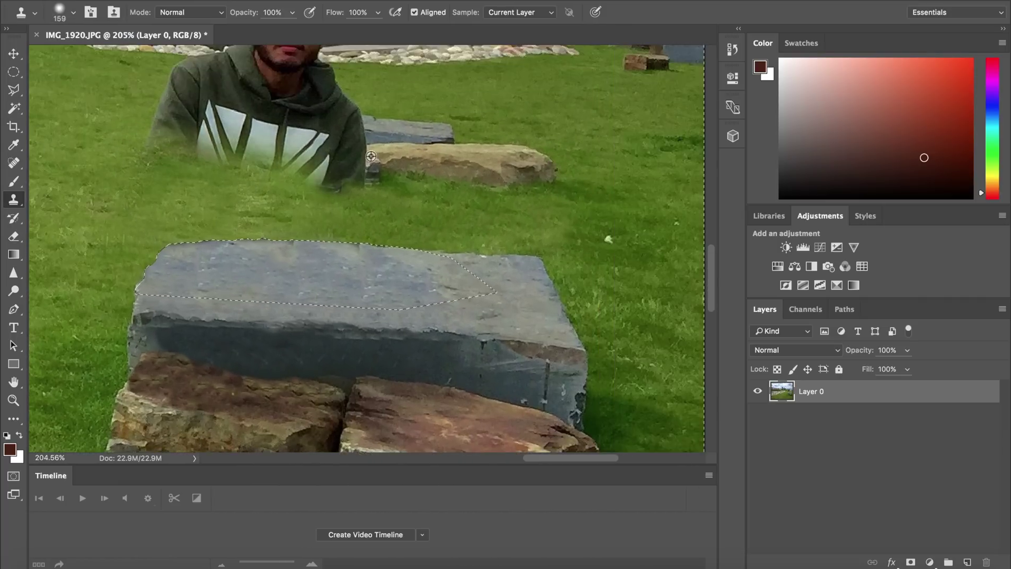
pyautogui.scroll(3, 294, 167)
pyautogui.rightClick(412, 251)
pyautogui.press('Return')
# Clone grass over the small grey rock behind the tan rock.
pyautogui.press('l')
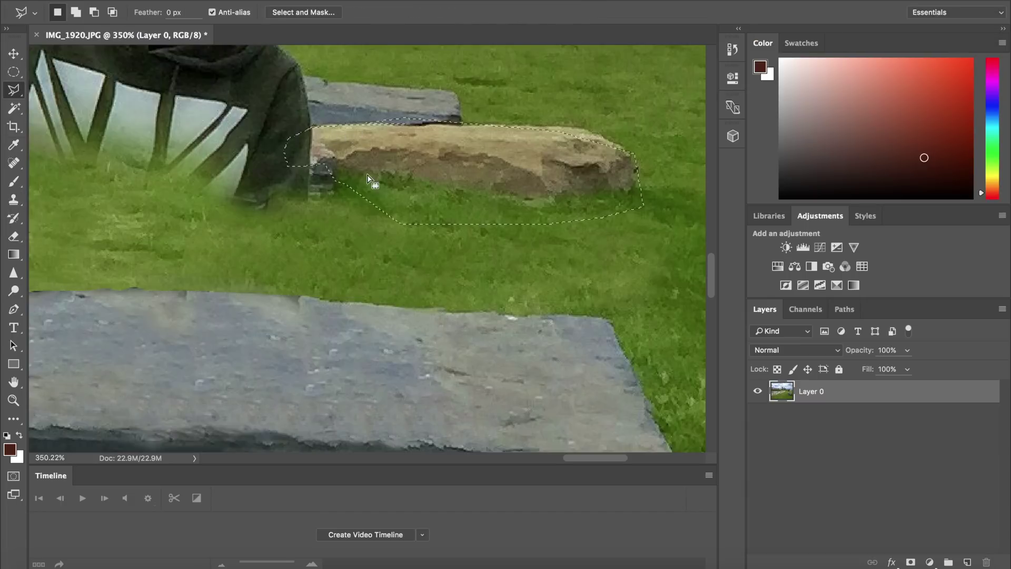
pyautogui.press('j')
pyautogui.press('s')
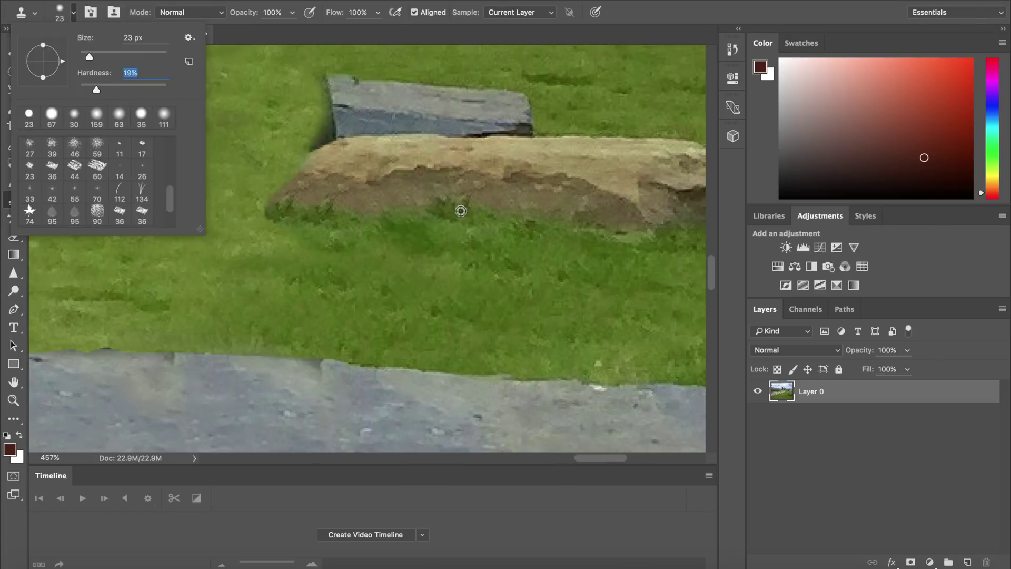
pyautogui.moveTo(225, 202); pyautogui.dragTo(344, 166)
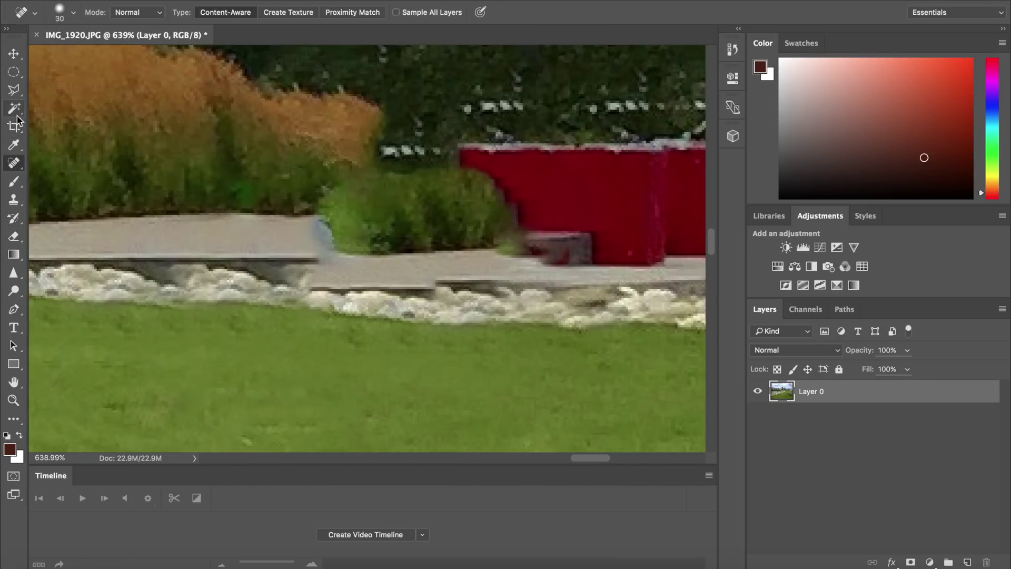
# Pan to the walkway edge by the red planters, cycling Lasso, Spot Healing and Clone Stamp tools.
pyautogui.click(14, 199)
pyautogui.hscroll(5, 535, 265)
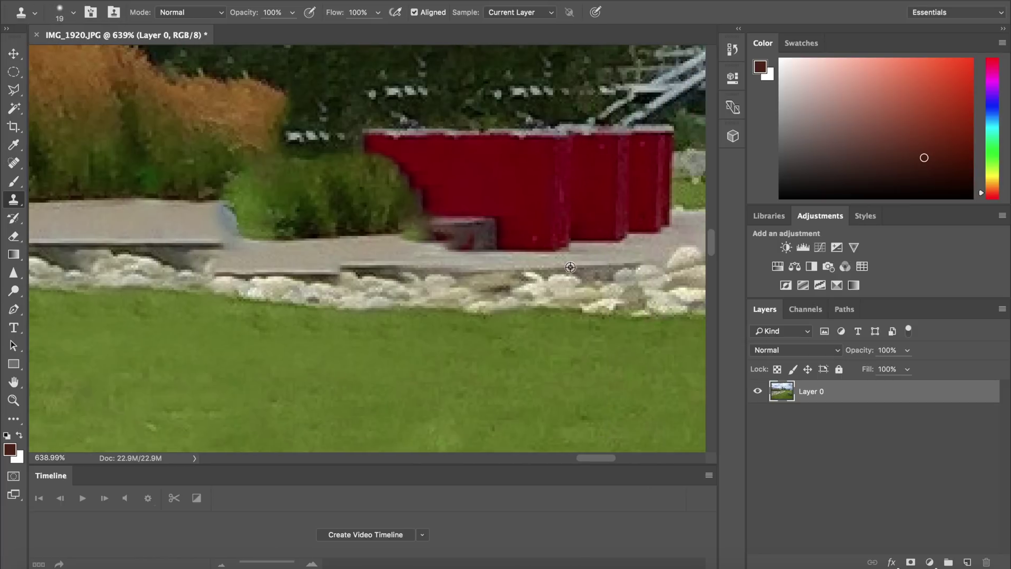
pyautogui.hscroll(-5, 386, 263)
pyautogui.scroll(-2, 511, 254)
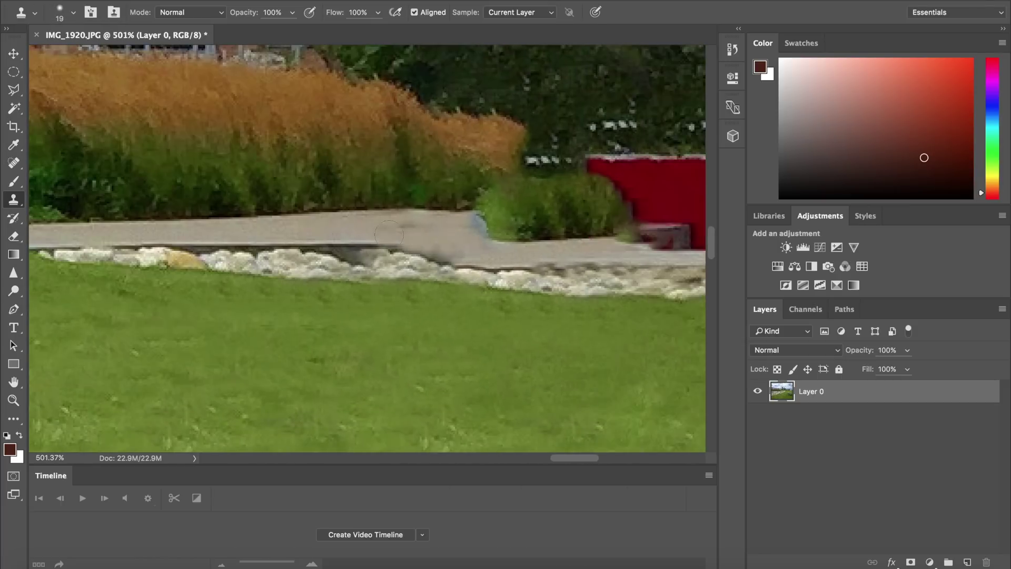
pyautogui.scroll(2, 400, 235)
pyautogui.scroll(1, 411, 221)
pyautogui.press('l')
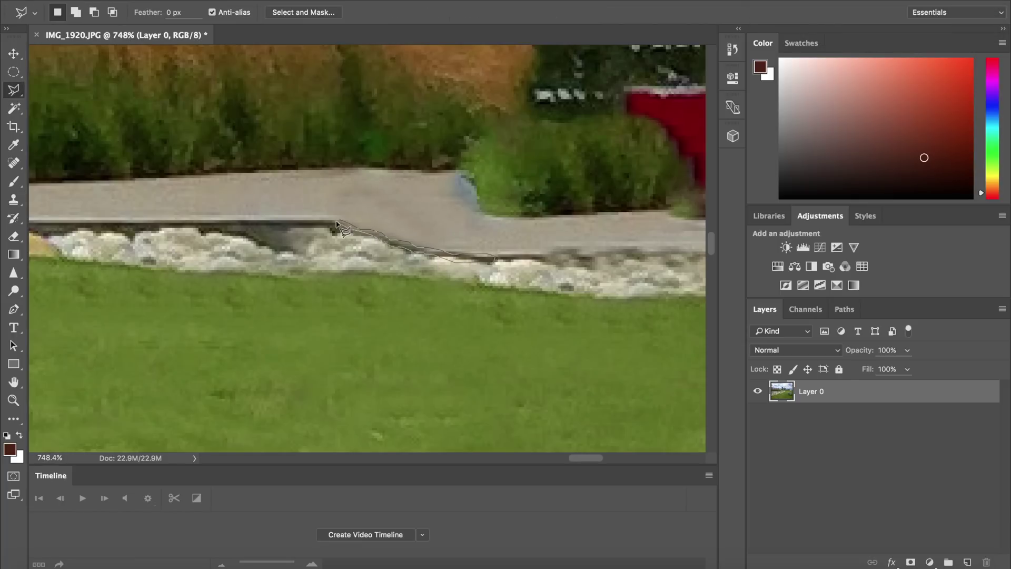
pyautogui.press('j')
pyautogui.press('s')
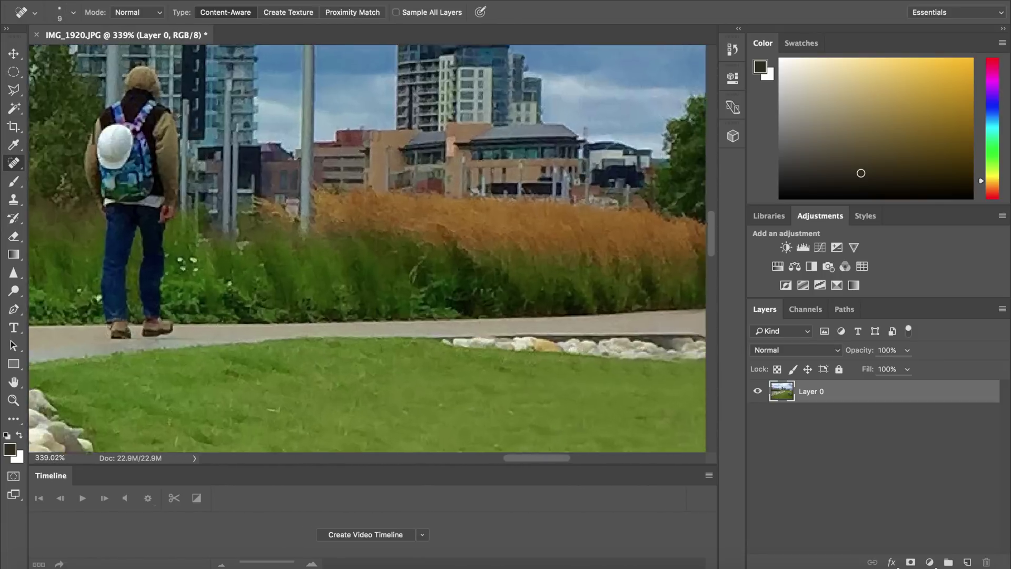
# Heal away the walking passerby with the backpack using the Spot Healing Brush.
pyautogui.moveTo(140, 220); pyautogui.dragTo(340, 238)
pyautogui.click(15, 201)
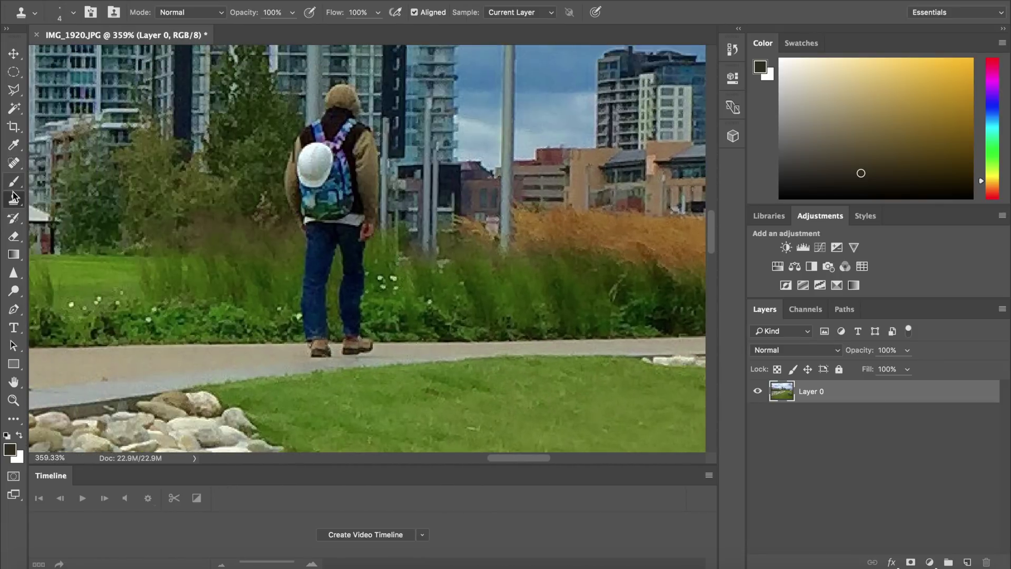
pyautogui.click(15, 164)
pyautogui.click(73, 12)
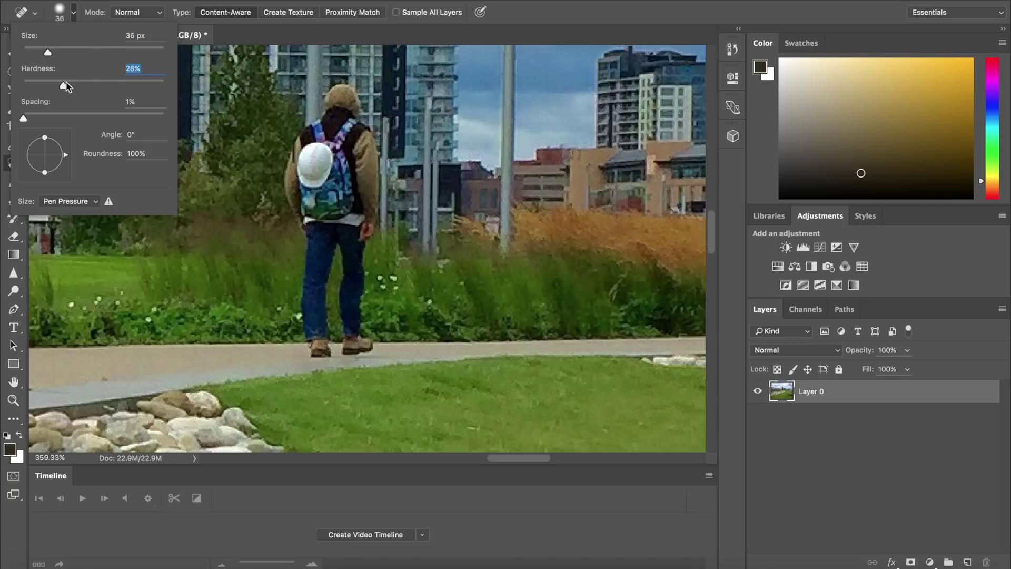
pyautogui.moveTo(337, 150); pyautogui.dragTo(343, 106)
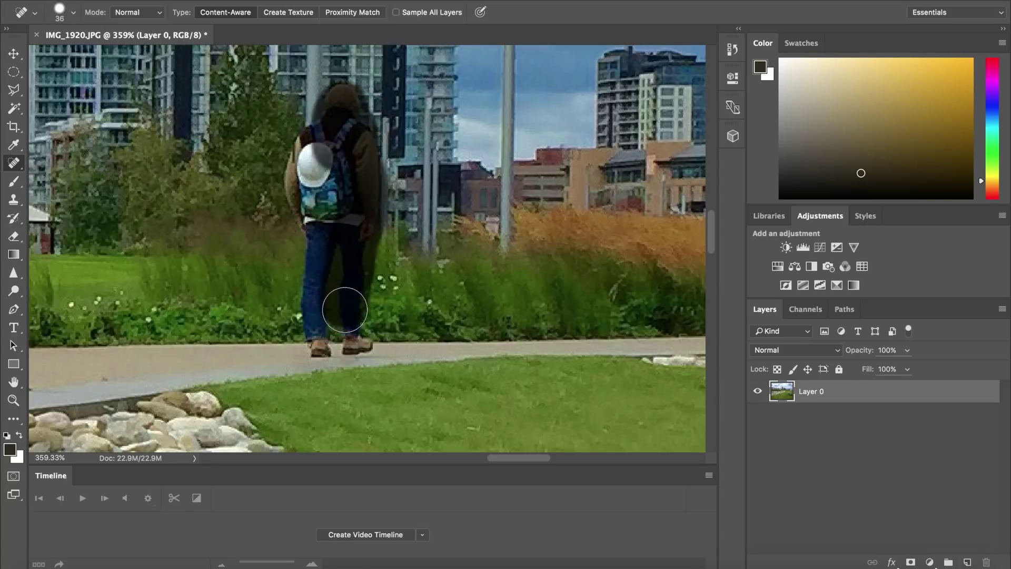
pyautogui.moveTo(301, 188)
pyautogui.mouseDown()
pyautogui.moveTo(321, 141)
pyautogui.moveTo(319, 116)
pyautogui.mouseUp()
# Shrink the healing brush to a small size and heal the dark spot on the path.
pyautogui.scroll(5, 226, 311)
pyautogui.scroll(3, 221, 303)
pyautogui.scroll(-2, 320, 116)
pyautogui.click(70, 19)
pyautogui.moveTo(34, 49); pyautogui.dragTo(31, 52)
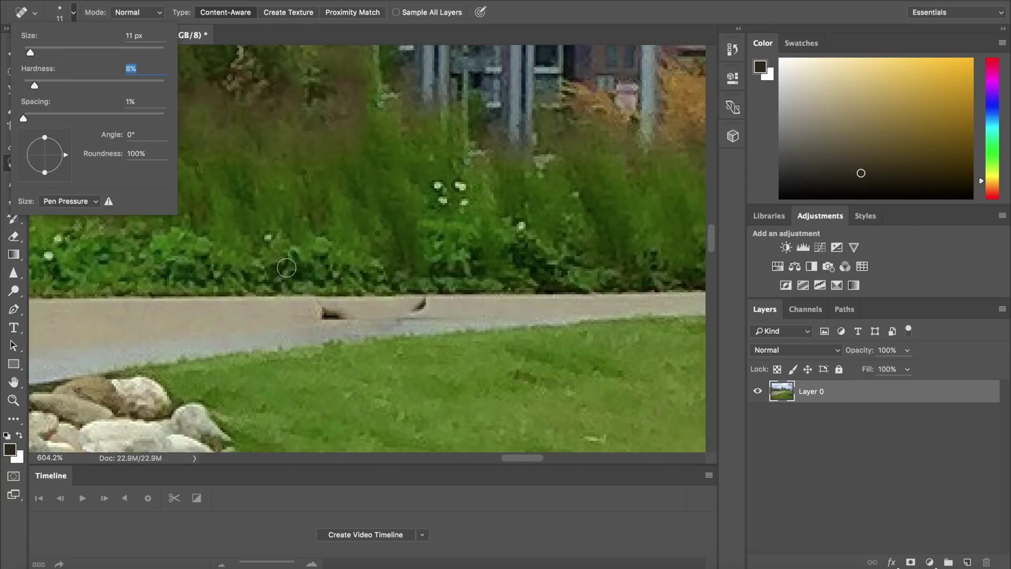
pyautogui.moveTo(303, 311); pyautogui.dragTo(345, 311)
pyautogui.scroll(3, 351, 235)
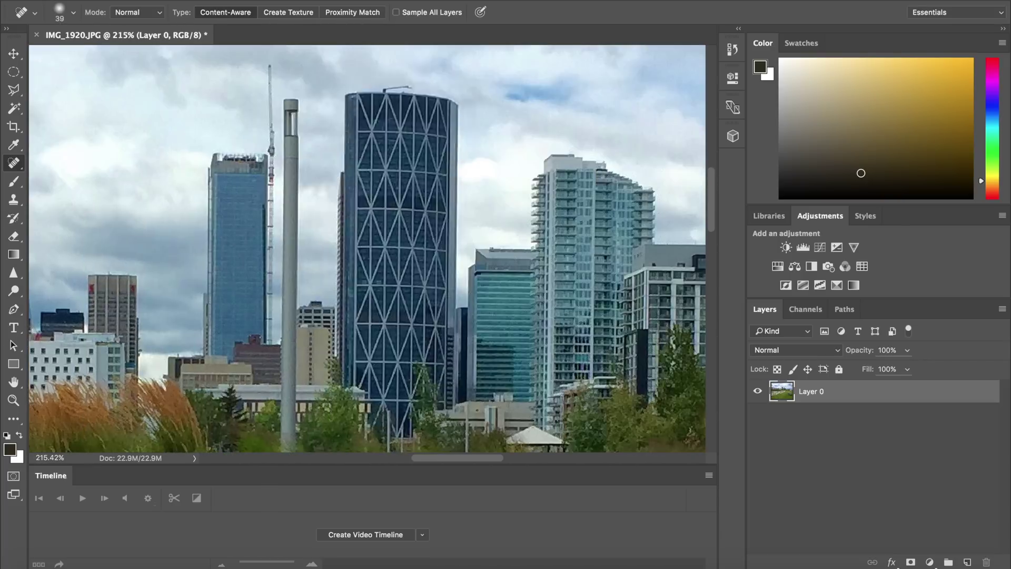
# Heal the tops of the tall downtown buildings into sky and dab away a leftover skyline detail.
pyautogui.moveTo(337, 231); pyautogui.dragTo(426, 245)
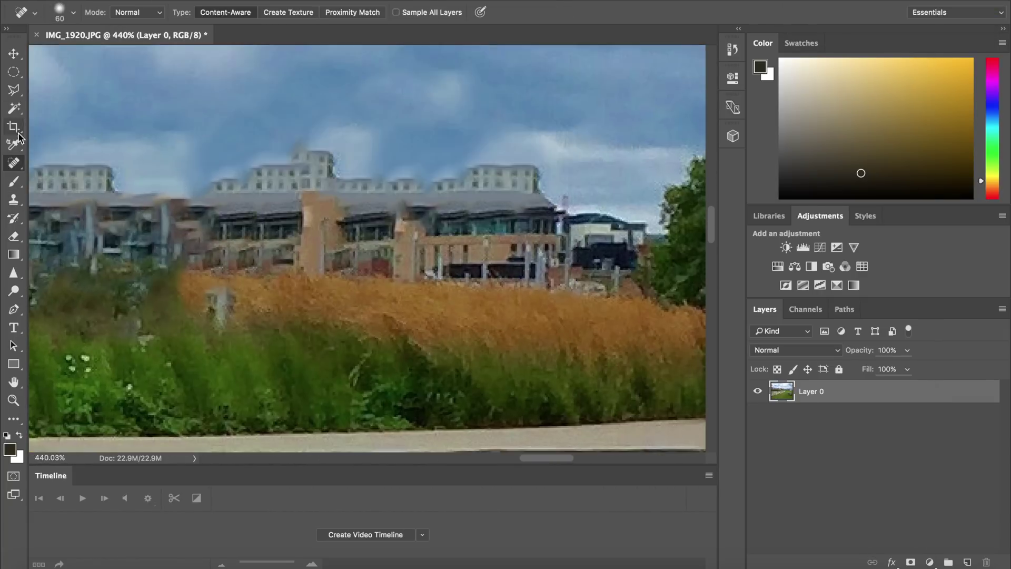
pyautogui.moveTo(337, 171); pyautogui.dragTo(490, 182)
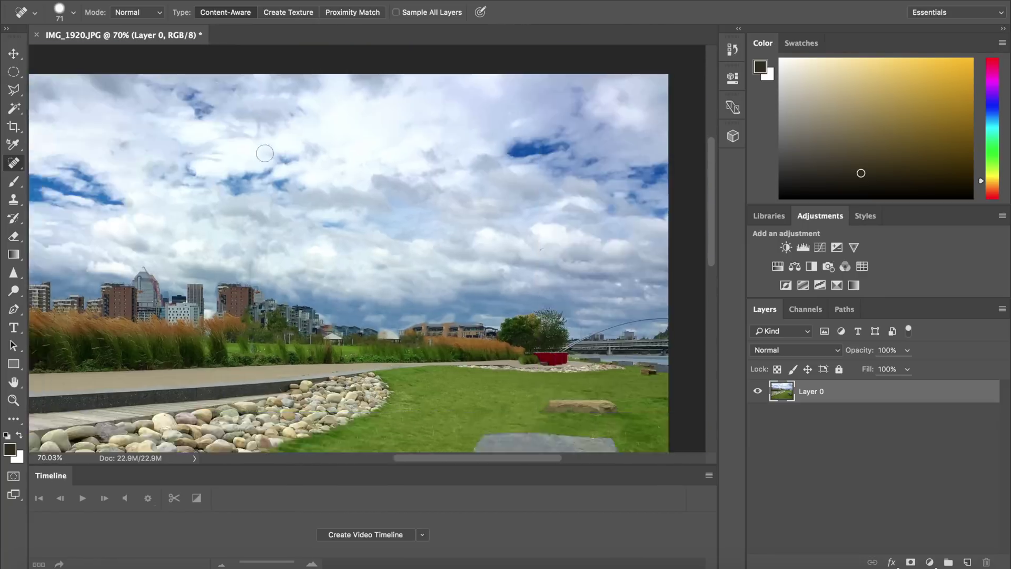
pyautogui.click(245, 225)
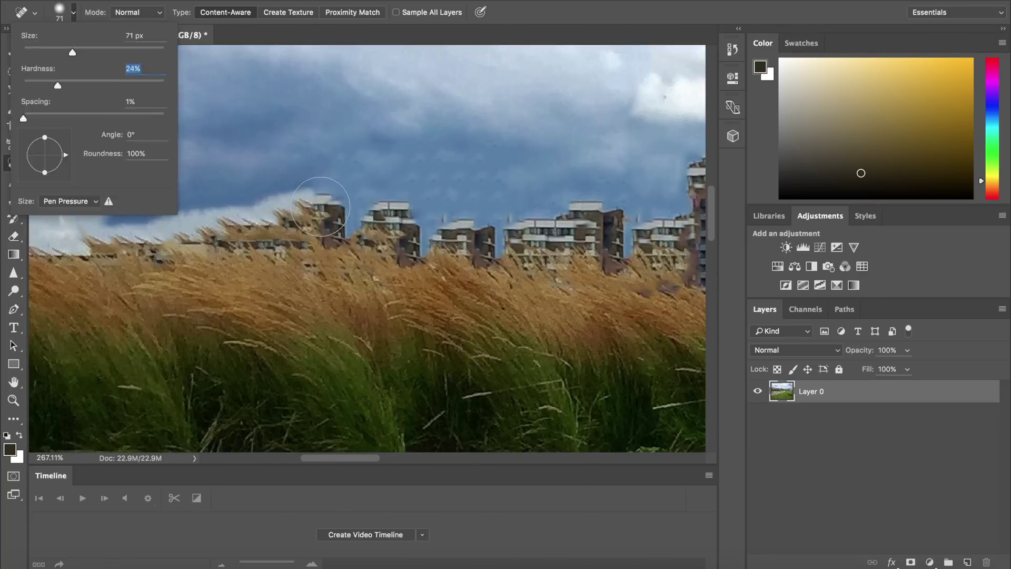
# Dab away a leftover building detail, then toggle the IMG_1920 layer to compare and leave it hidden.
pyautogui.click(438, 214)
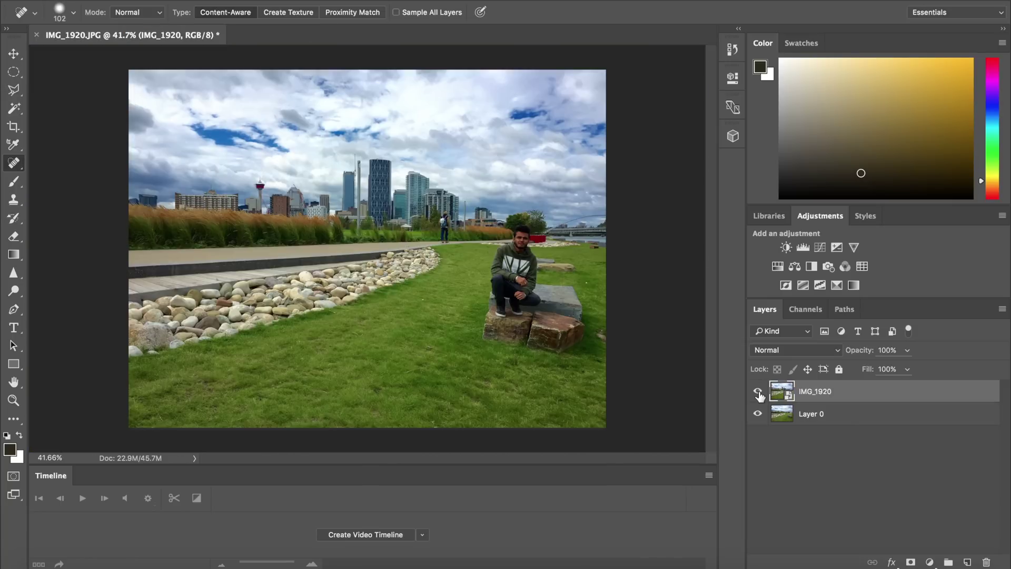
pyautogui.click(758, 392)
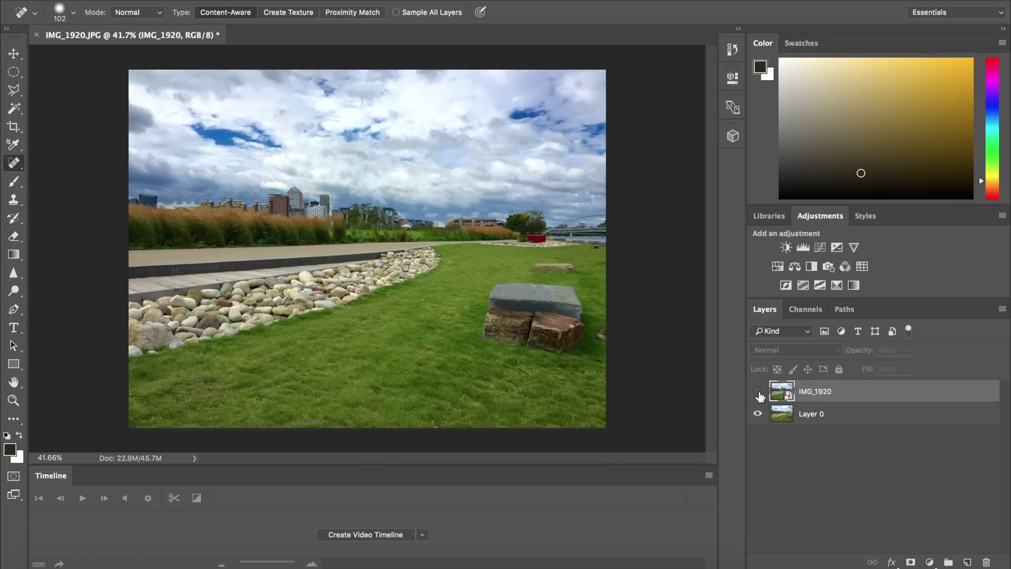
pyautogui.click(758, 393)
pyautogui.click(758, 393)
pyautogui.click(758, 392)
# Return to Layer 0 and heal the remaining buildings above the grasses into sky.
pyautogui.click(813, 413)
pyautogui.scroll(8, 221, 211)
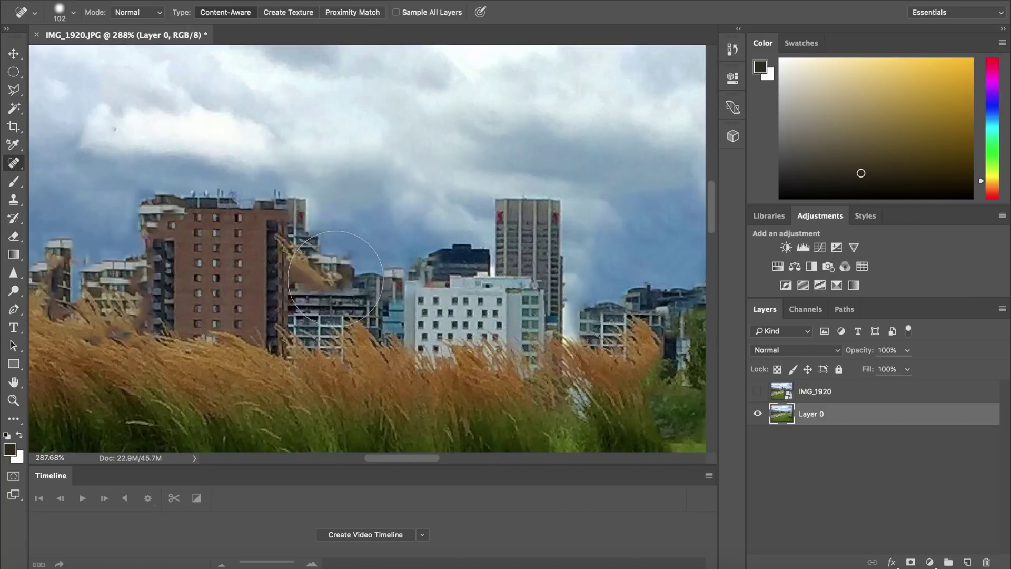
pyautogui.moveTo(334, 277); pyautogui.dragTo(318, 330)
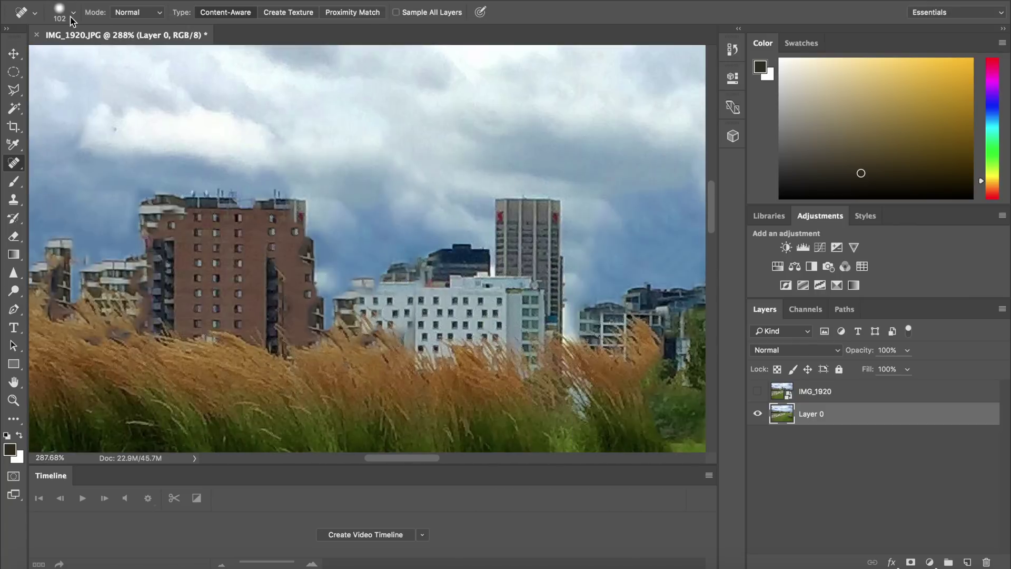